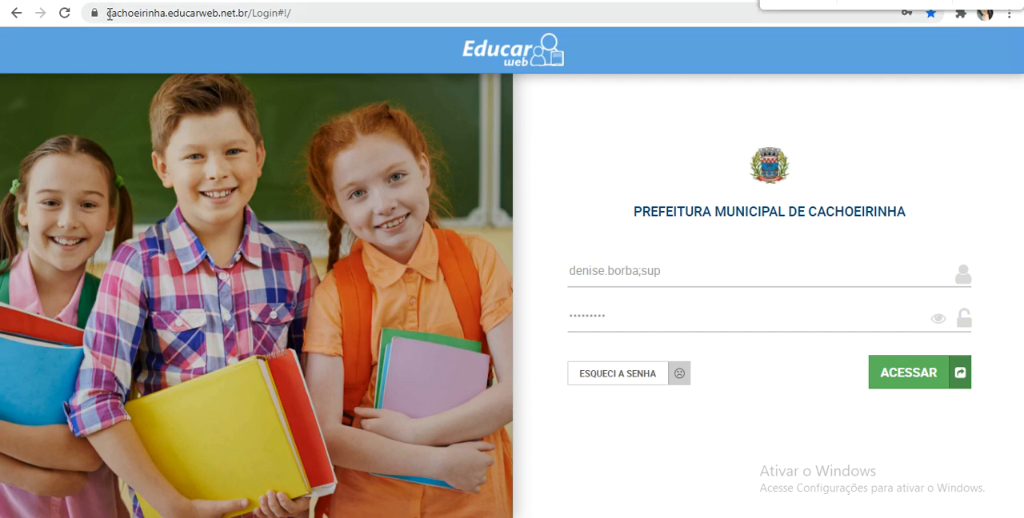
left_click_drag(112, 13, 274, 57)
left_click(178, 57)
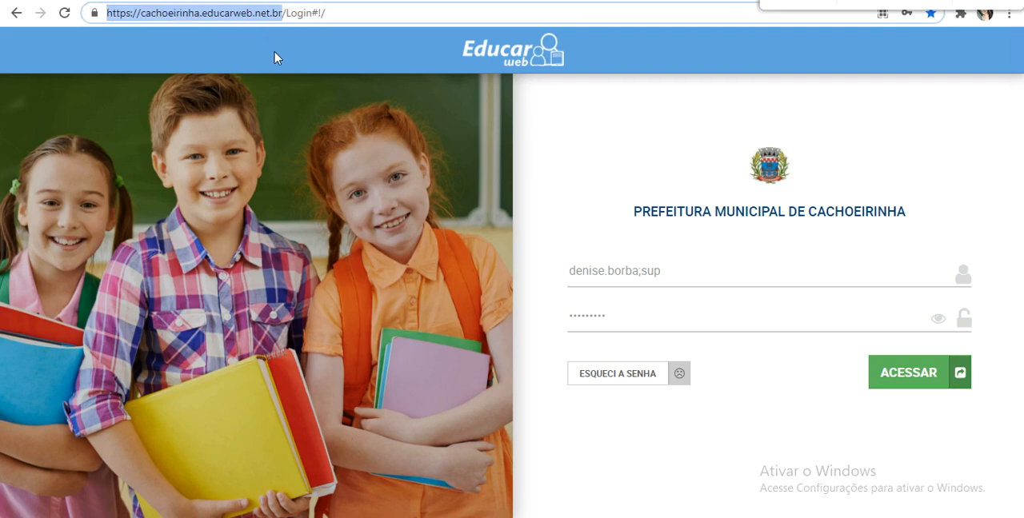
left_click(271, 64)
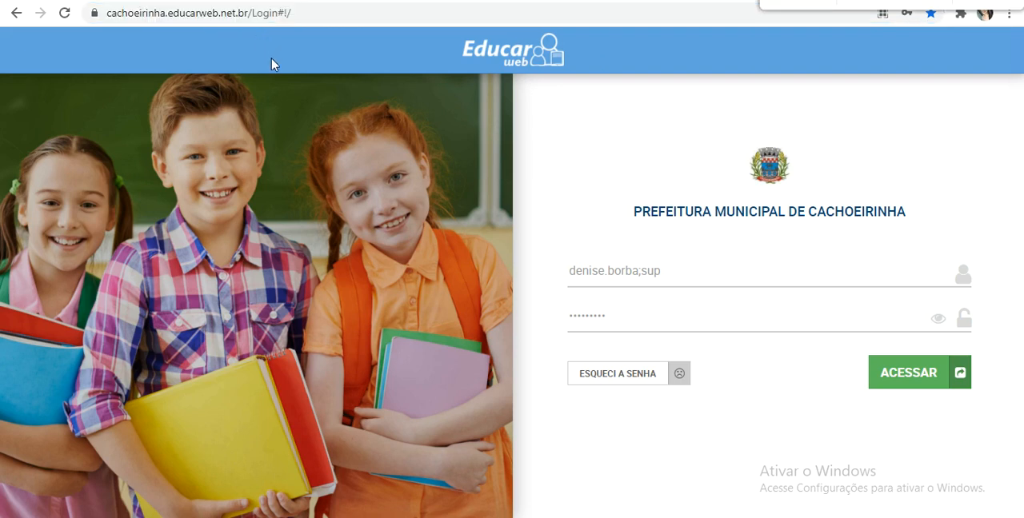
- Log in with the teacher's suggested username and select the EMEF GETULIO VARGAS unit
left_click(684, 268)
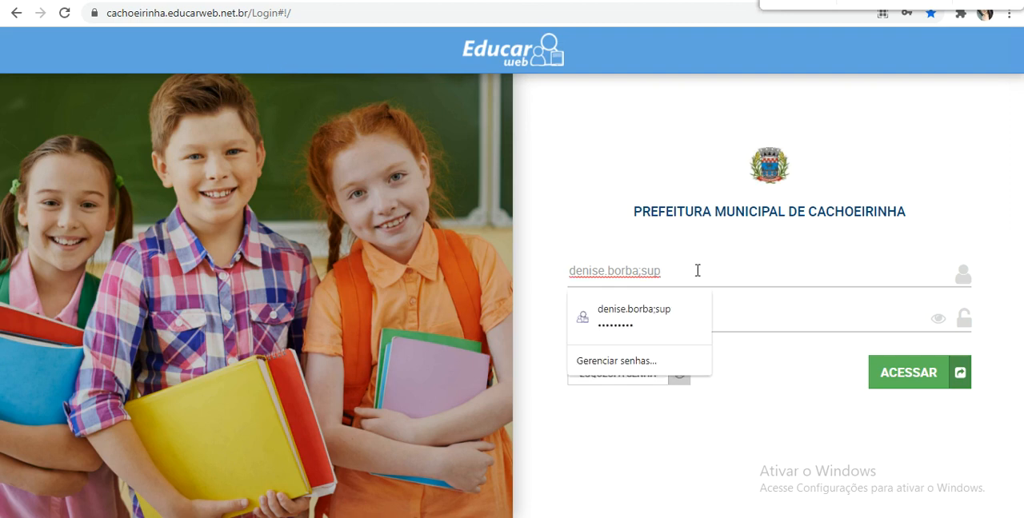
left_click(704, 300)
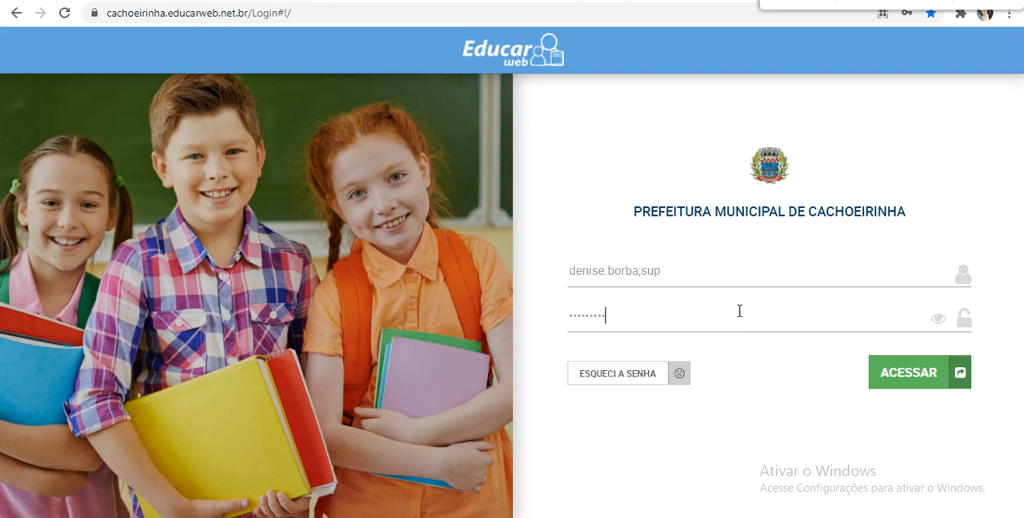
left_click(707, 276)
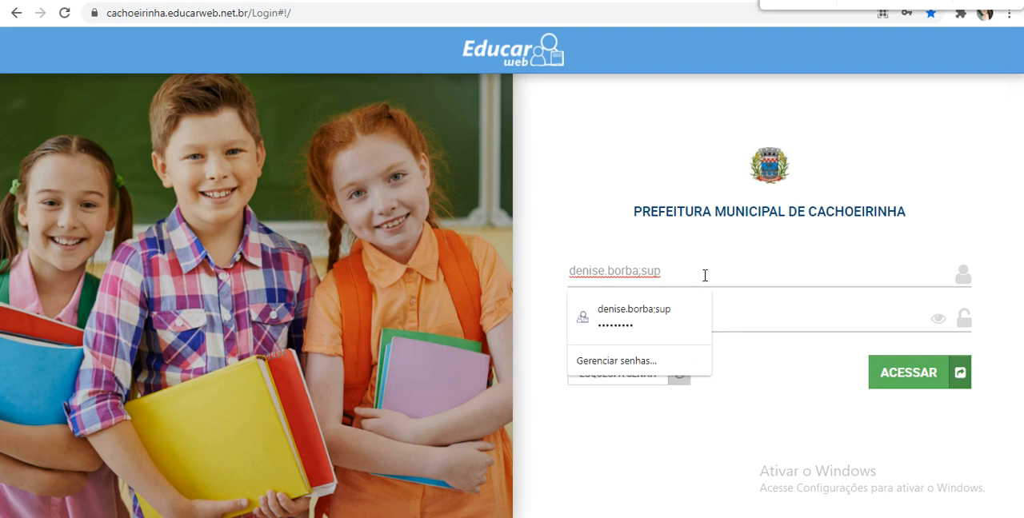
key("BackSpace")
key("BackSpace")
key("BackSpace")
type("t")
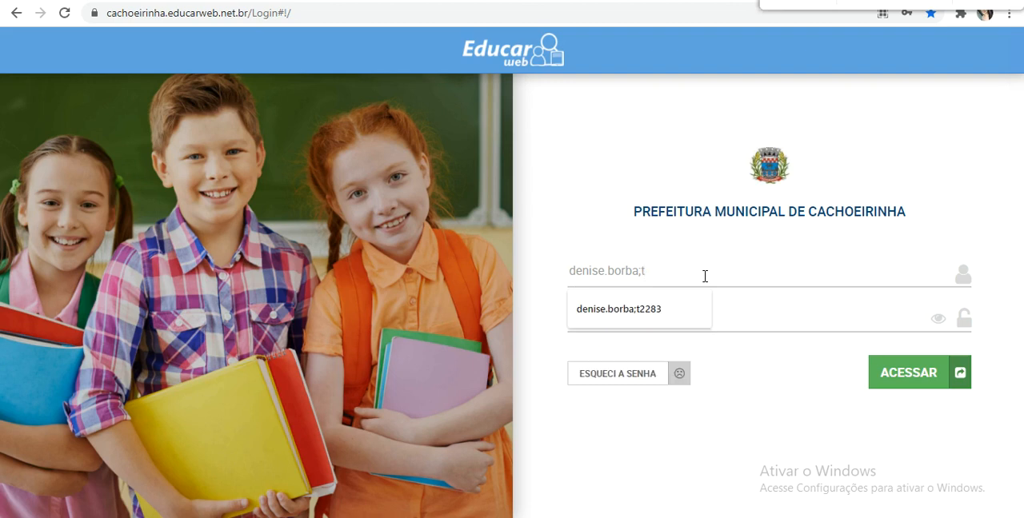
left_click(664, 306)
left_click(925, 383)
left_click(496, 194)
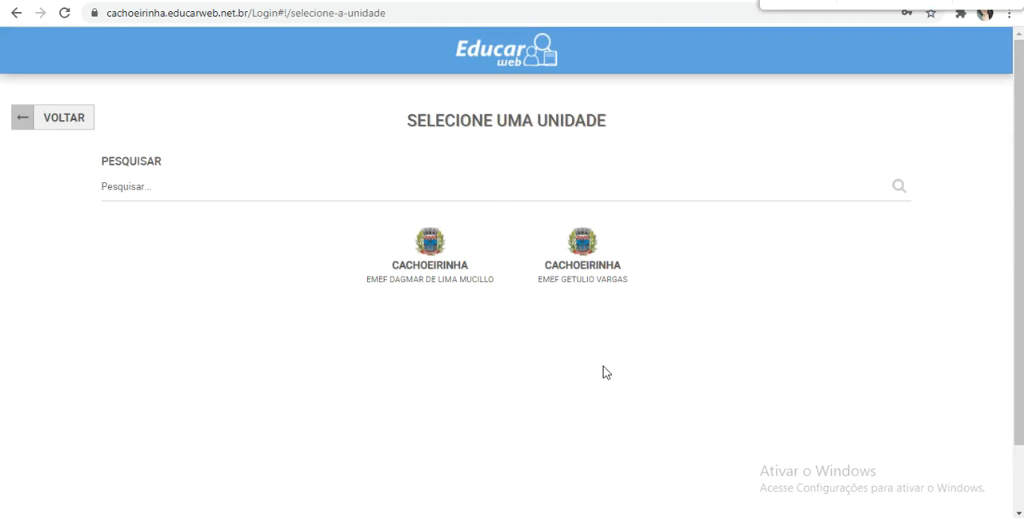
left_click(576, 272)
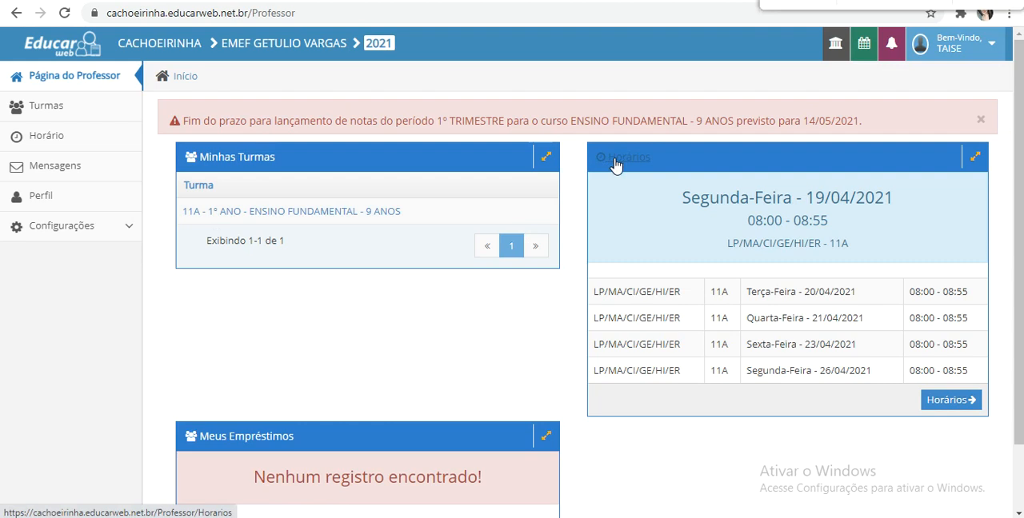
- Review the Minhas Turmas, Horários and Meus Empréstimos sections of the teacher's home page
scroll(424, 288, "down", 1)
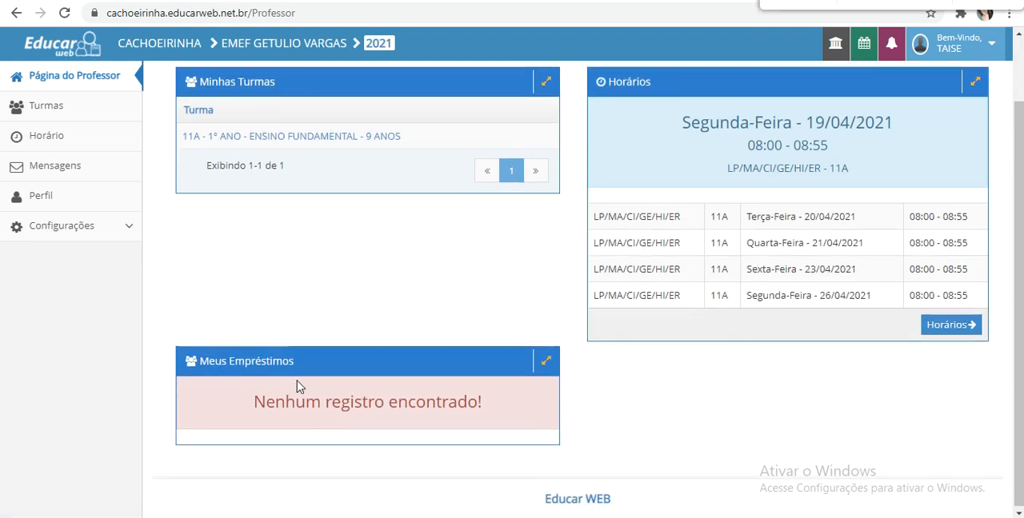
left_click_drag(248, 411, 494, 419)
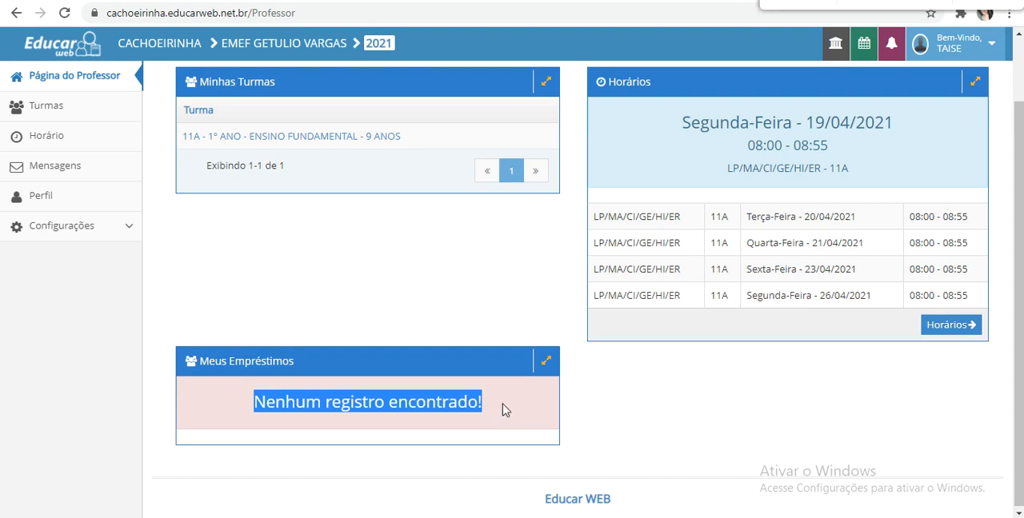
left_click(504, 412)
left_click_drag(489, 413, 254, 410)
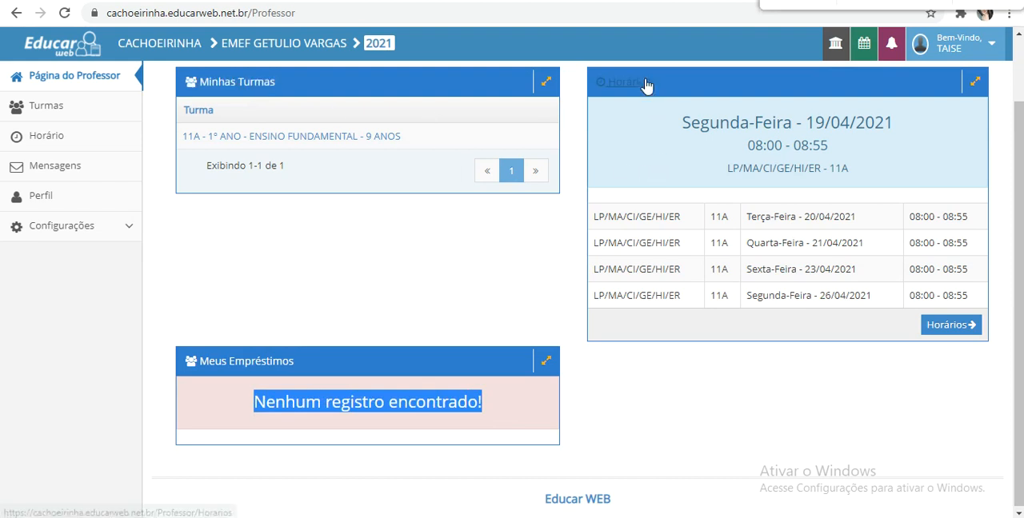
left_click(572, 147)
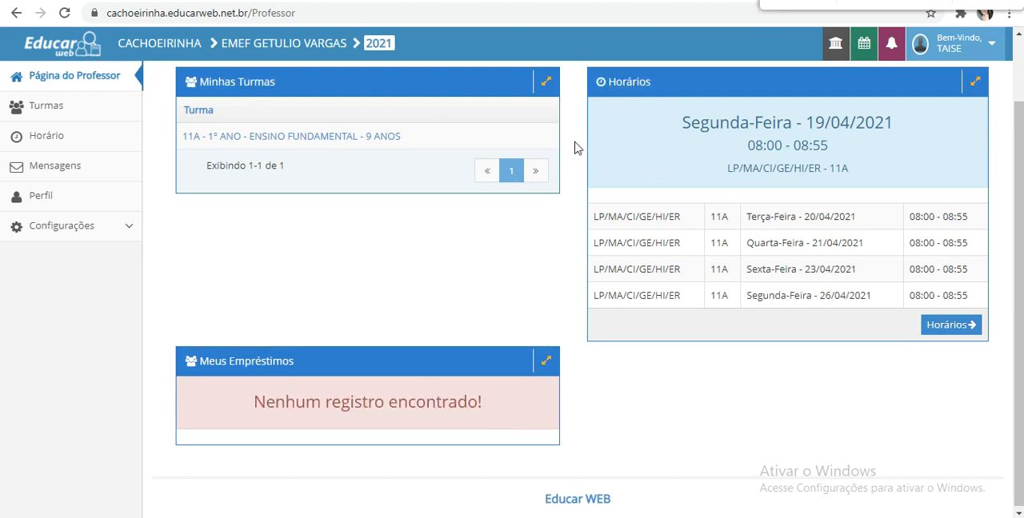
scroll(576, 148, "up", 1)
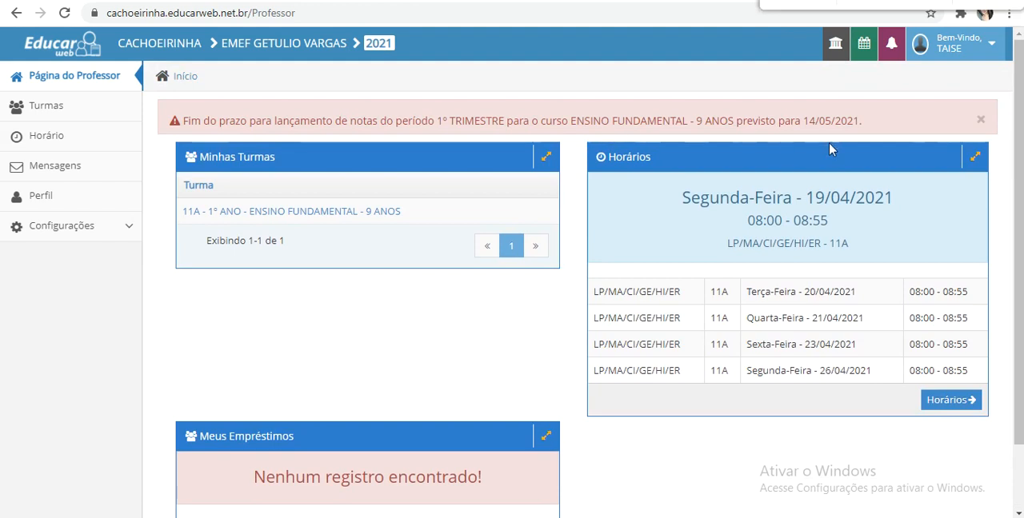
- Switch the current school period to 1º SEMESTRE of 2021
left_click(859, 56)
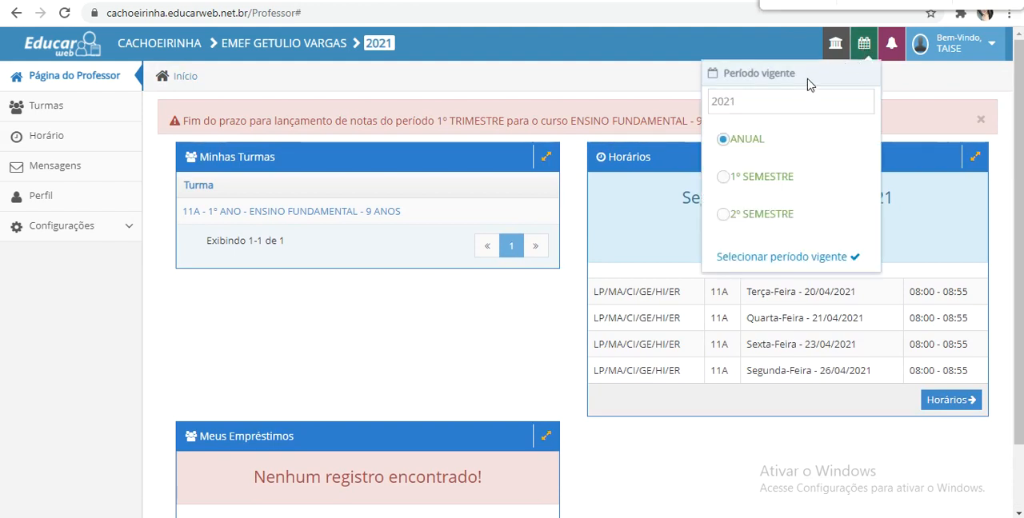
left_click(773, 176)
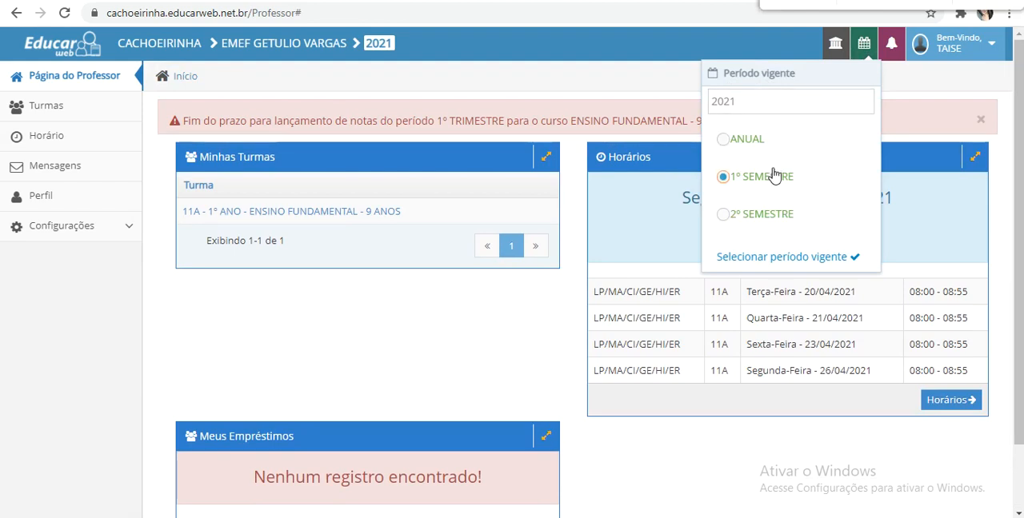
left_click(797, 259)
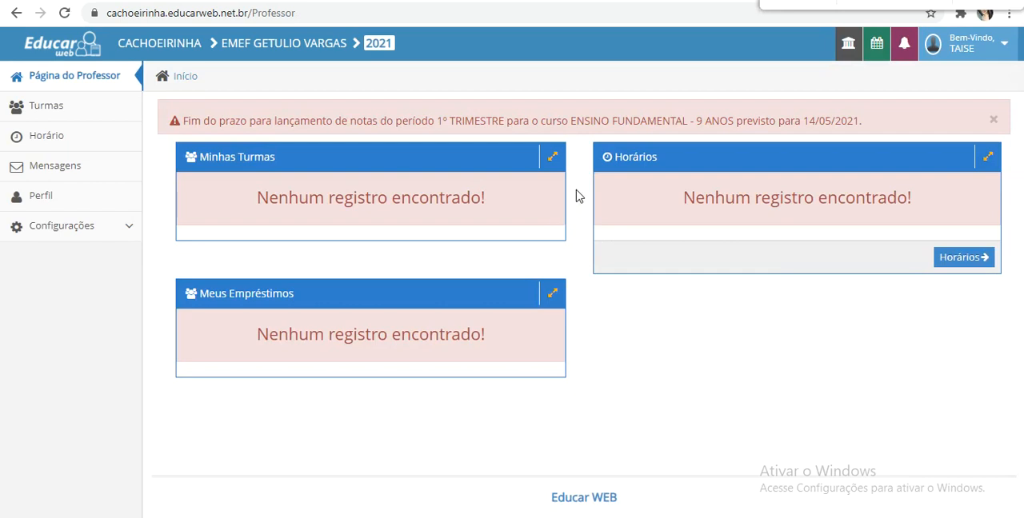
- Set the current school period of 2021 to ANUAL
left_click(876, 59)
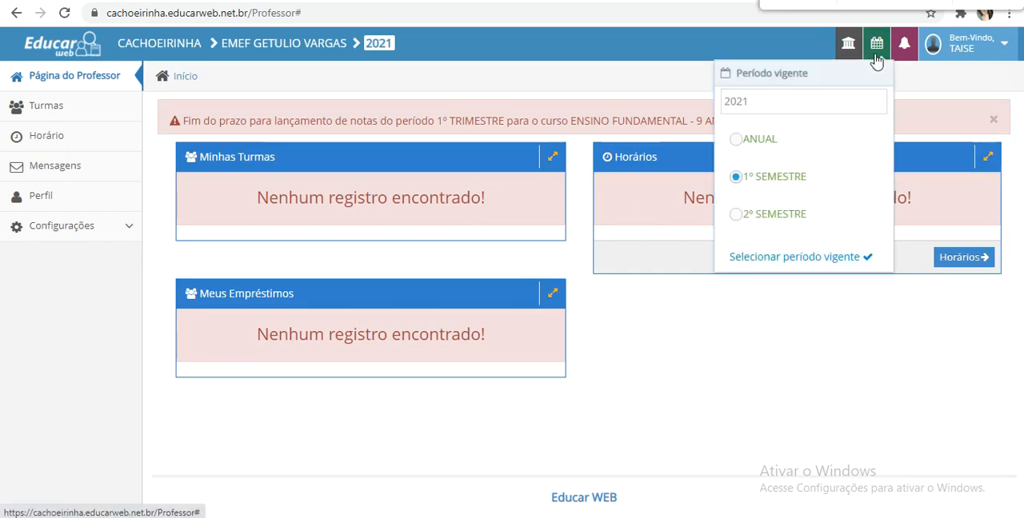
left_click(772, 149)
left_click(804, 264)
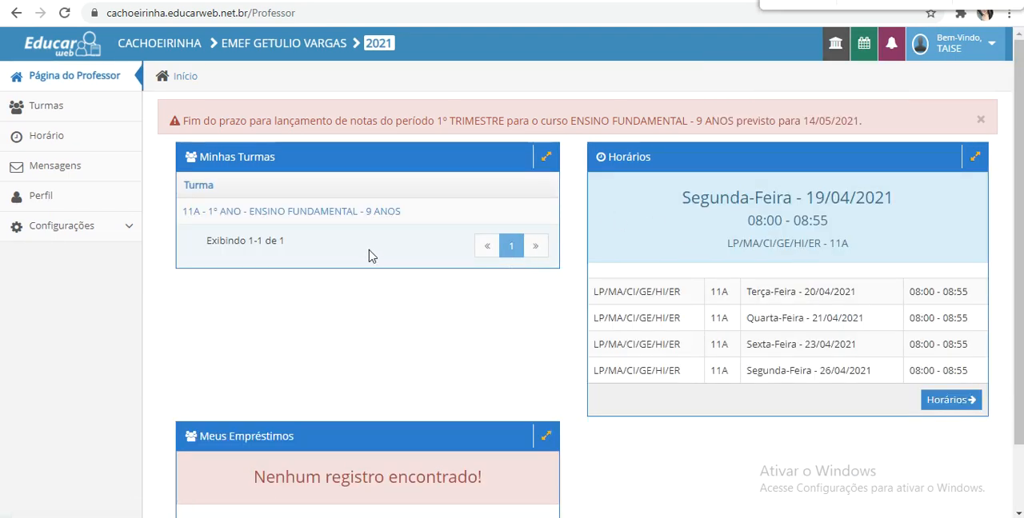
- Open class 11A - 1º ANO and select the curricular component LP/MA/CI/GE/HI/ER
left_click(349, 215)
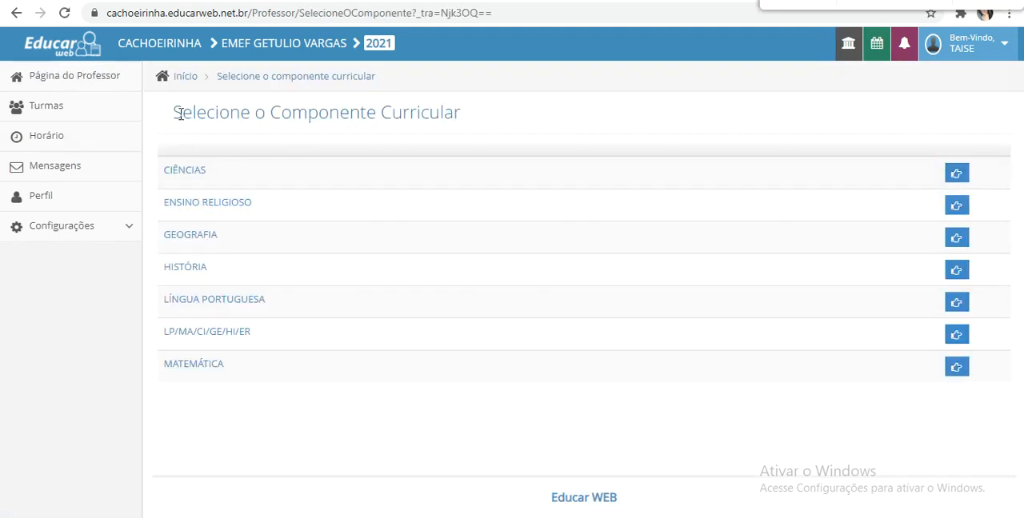
left_click_drag(181, 113, 463, 132)
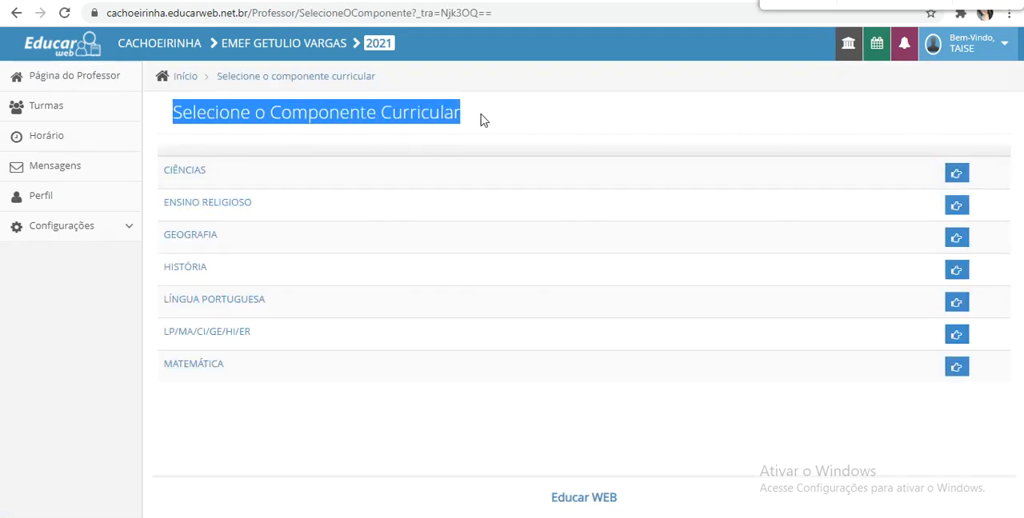
left_click(482, 120)
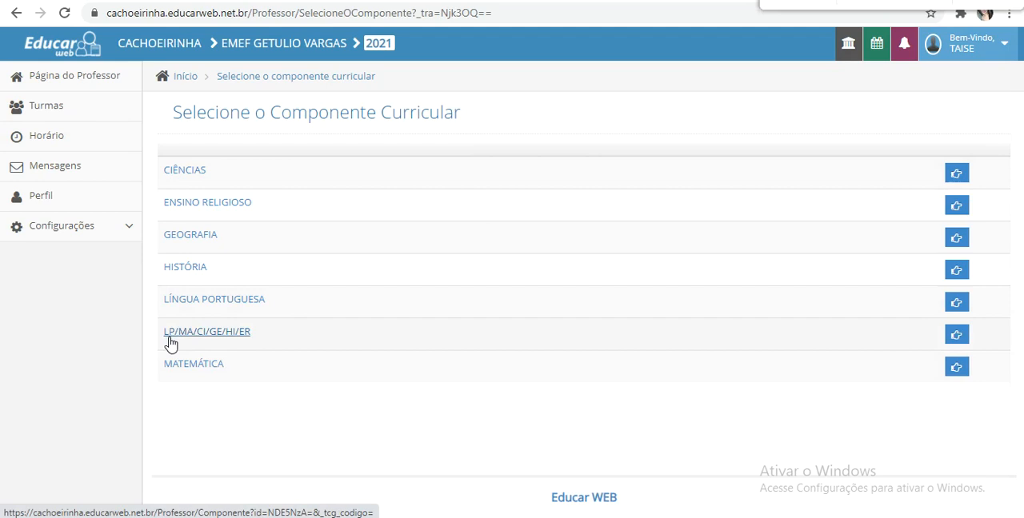
left_click(224, 336)
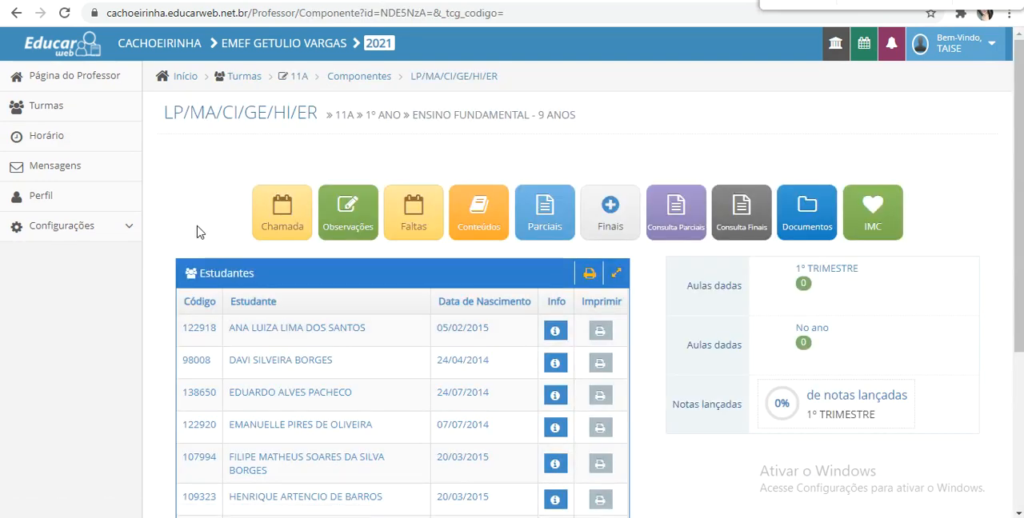
- Examine the component page's heading with class, year and course, and look through its student list
left_click_drag(170, 116, 318, 113)
left_click(202, 141)
left_click(325, 163)
double_click(344, 116)
left_click(368, 149)
left_click_drag(366, 116, 572, 150)
left_click(415, 164)
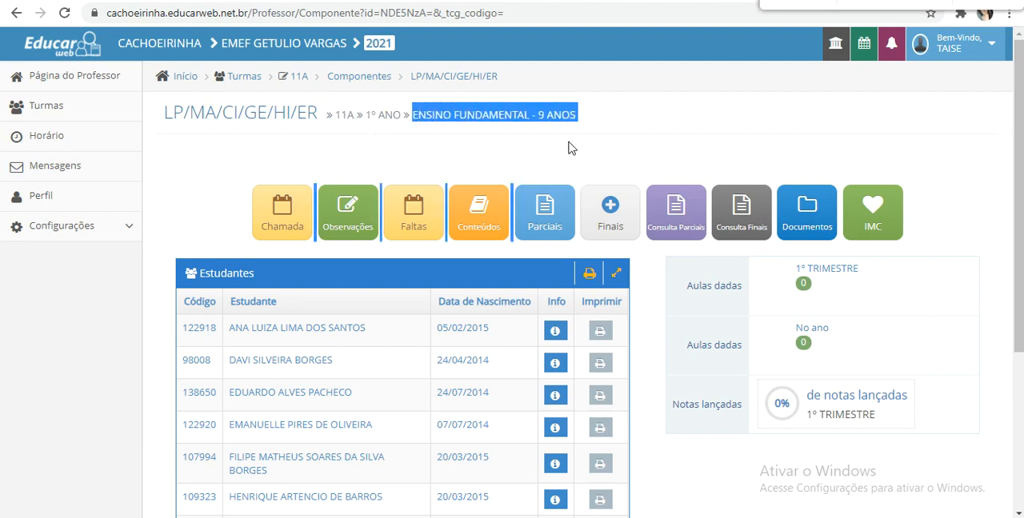
left_click(572, 145)
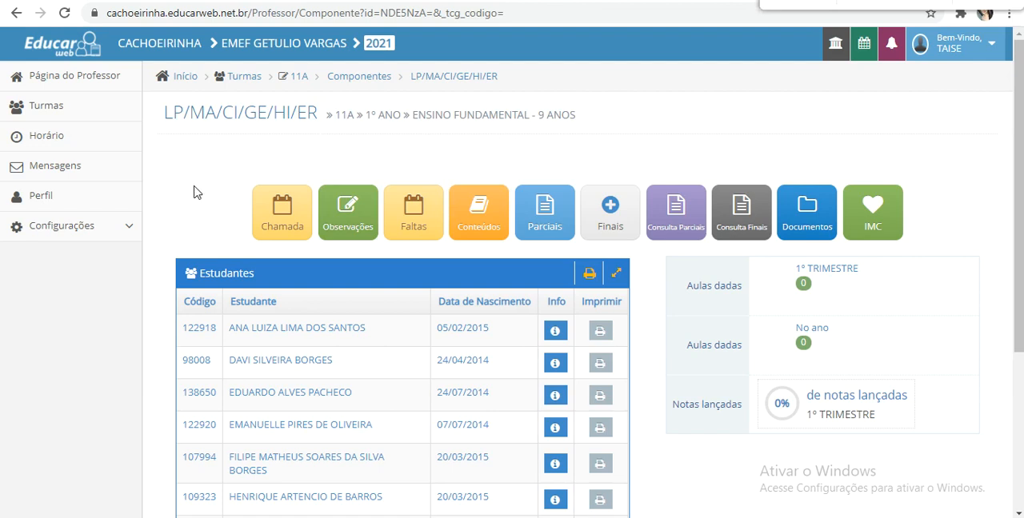
scroll(196, 193, "down", 1)
scroll(203, 204, "down", 1)
scroll(252, 113, "up", 2)
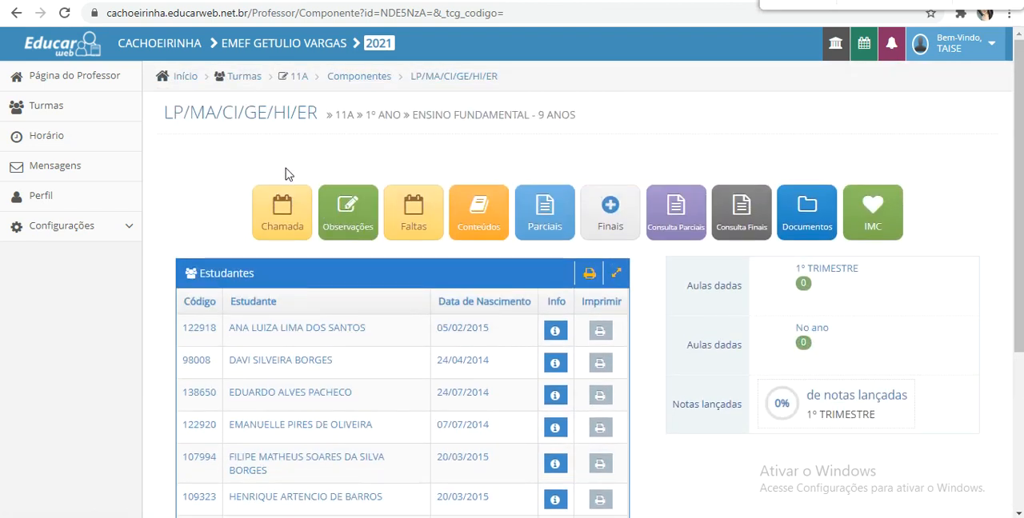
- Open the component's attendance list (Chamada) and look through the 1º TRIMESTRE class dates and their status
left_click(284, 209)
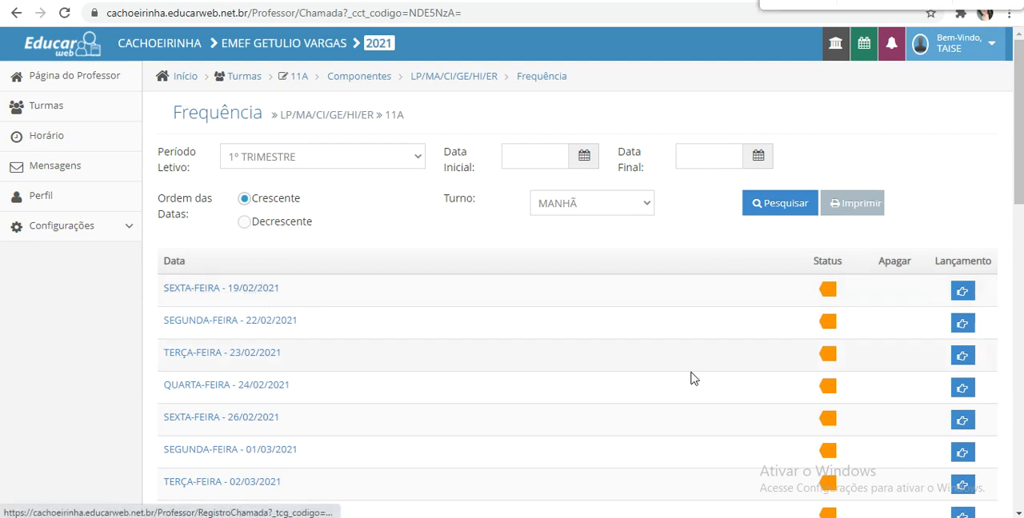
scroll(693, 378, "down", 10)
scroll(576, 320, "down", 2)
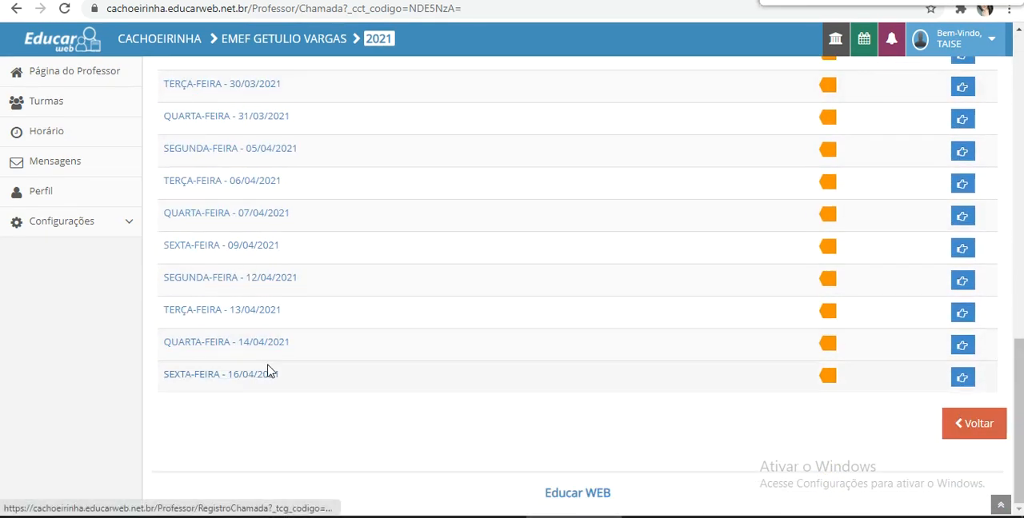
left_click_drag(1020, 421, 965, 142)
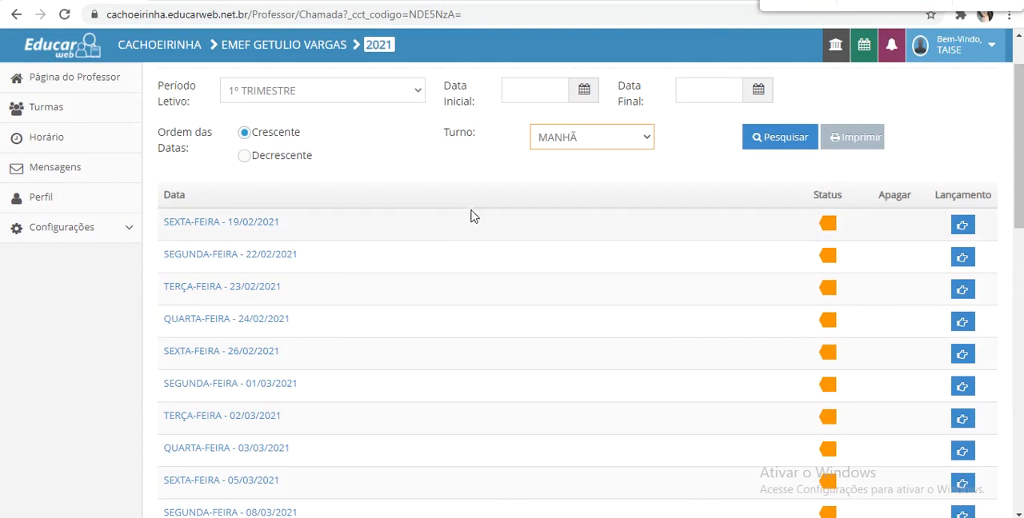
mouse_move(831, 224)
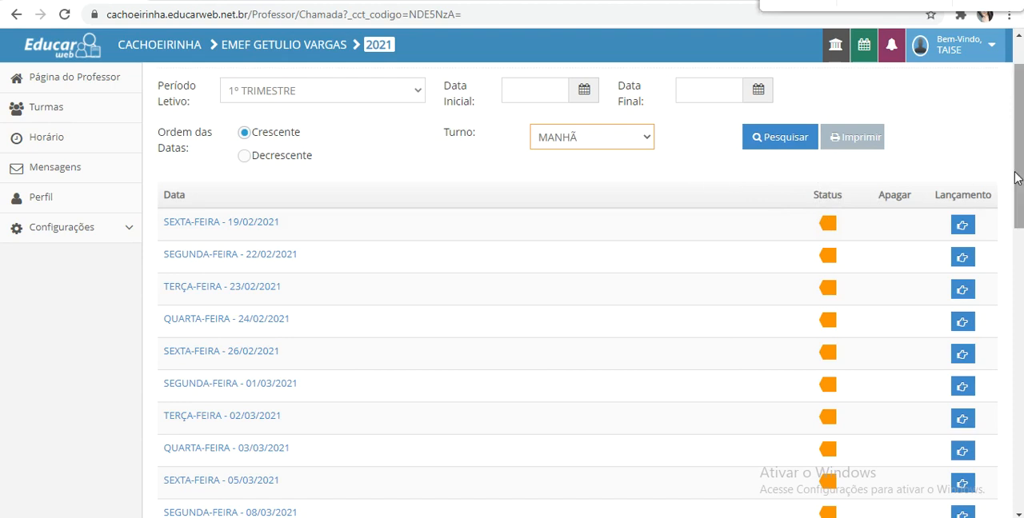
scroll(1021, 162, "down", 1)
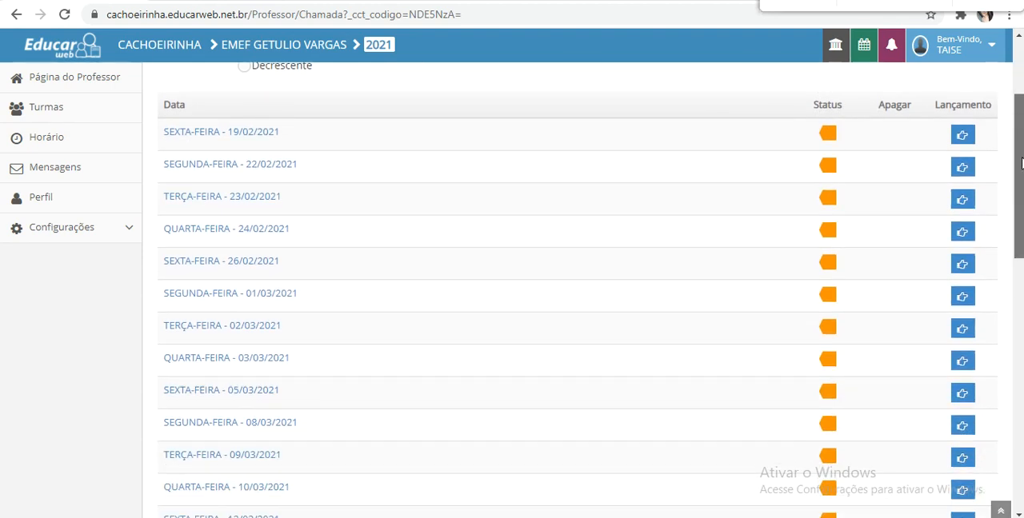
left_click_drag(1021, 162, 1021, 395)
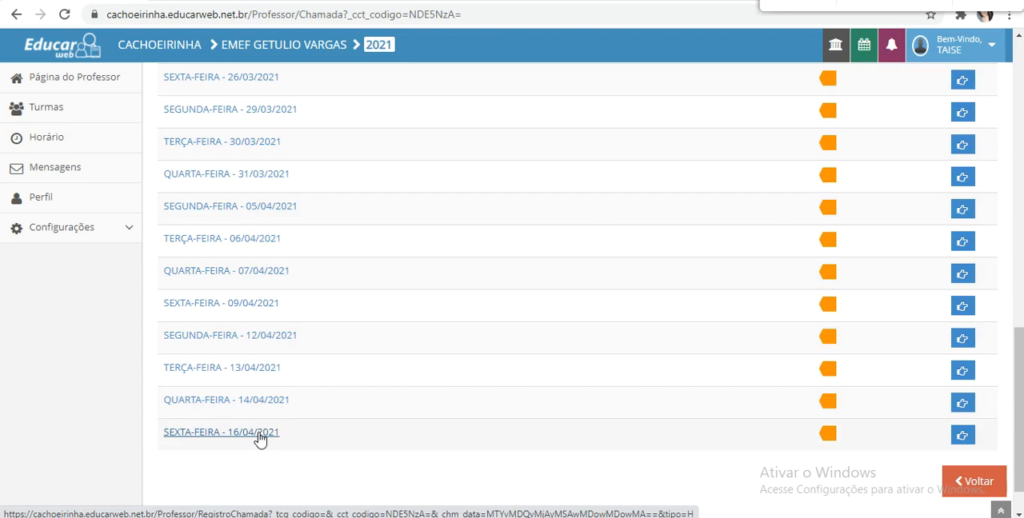
scroll(260, 440, "up", 8)
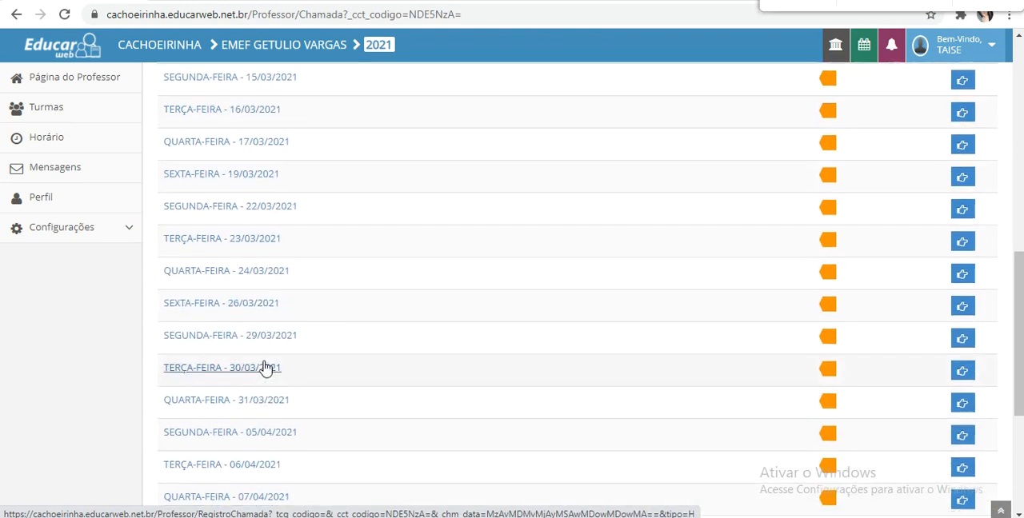
scroll(280, 384, "up", 3)
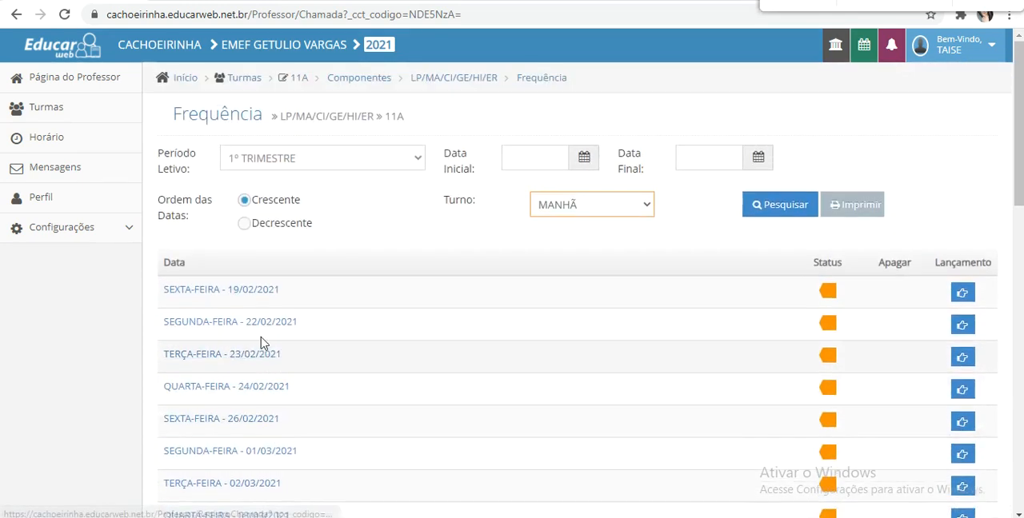
- Open the attendance record for Friday 19/02/2021 and examine its 6M1 class period
left_click(256, 292)
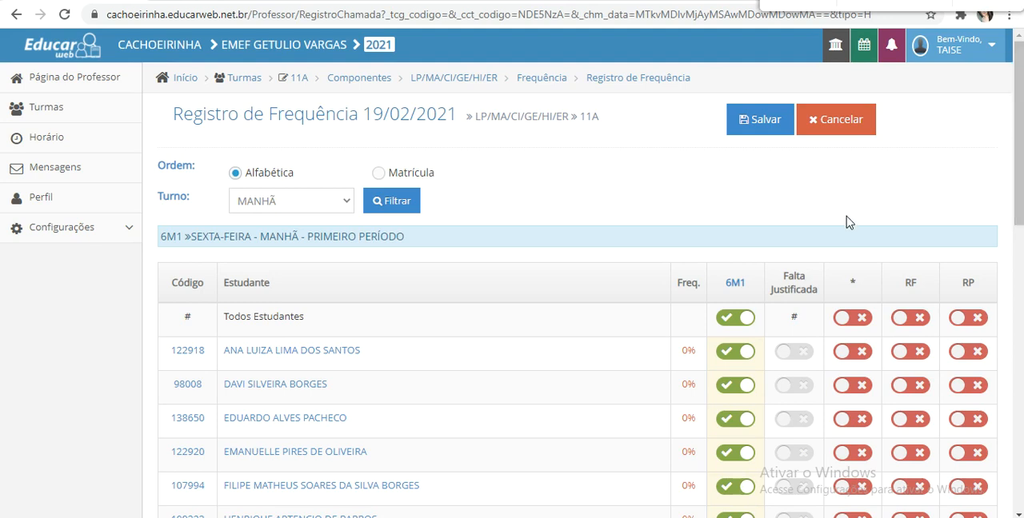
left_click_drag(722, 281, 734, 283)
left_click(751, 286)
left_click_drag(306, 237, 404, 237)
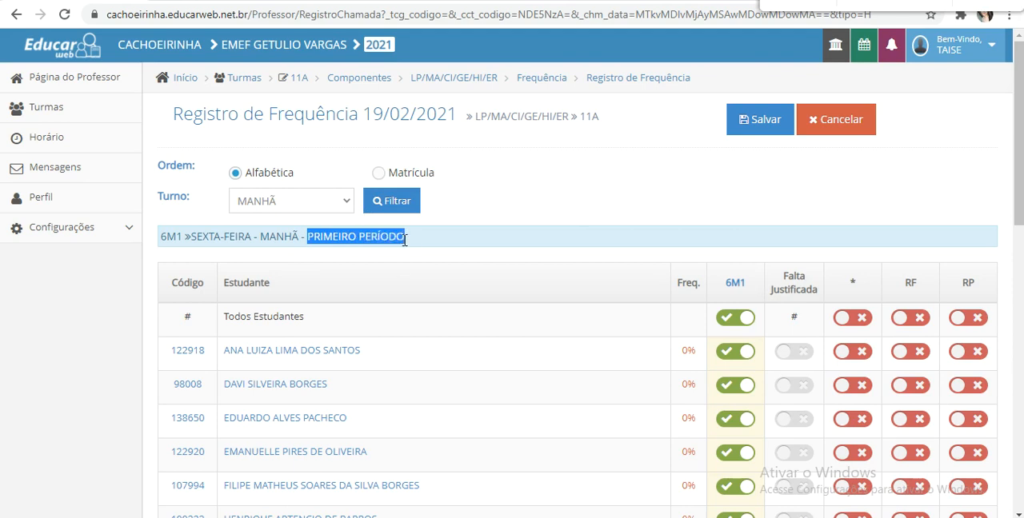
- Look through the 19/02/2021 student list and its 6M1 attendance switches for the first period
left_click(447, 222)
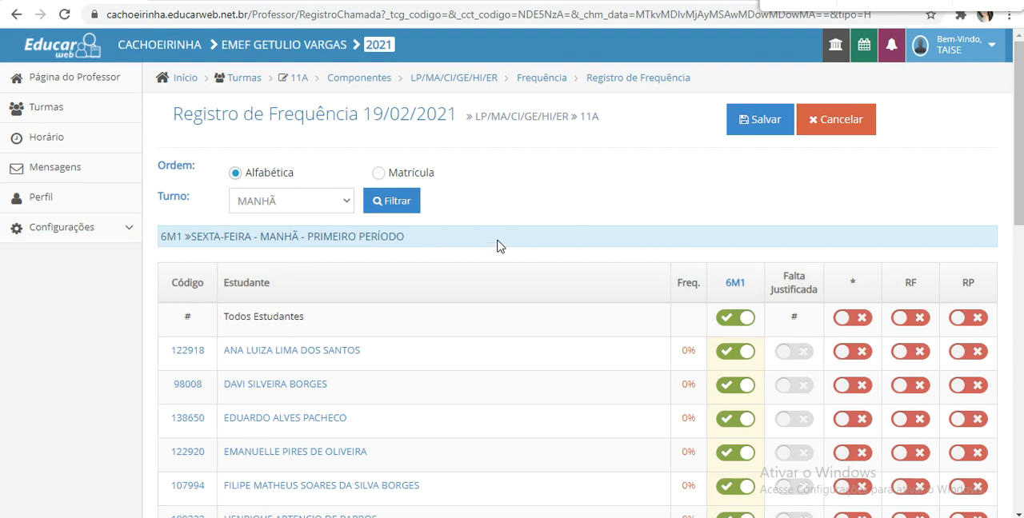
scroll(787, 83, "down", 2)
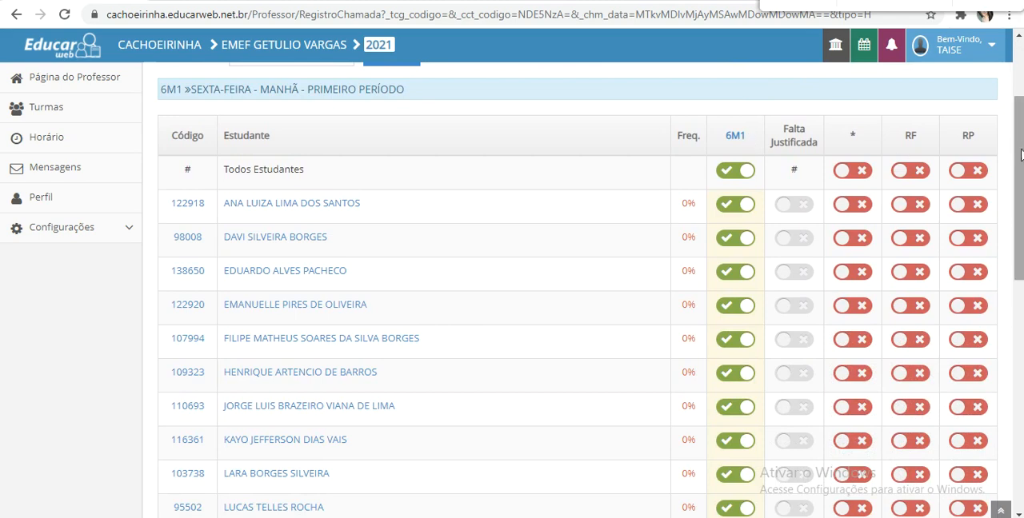
scroll(998, 296, "down", 4)
scroll(998, 296, "down", 5)
scroll(1000, 184, "up", 10)
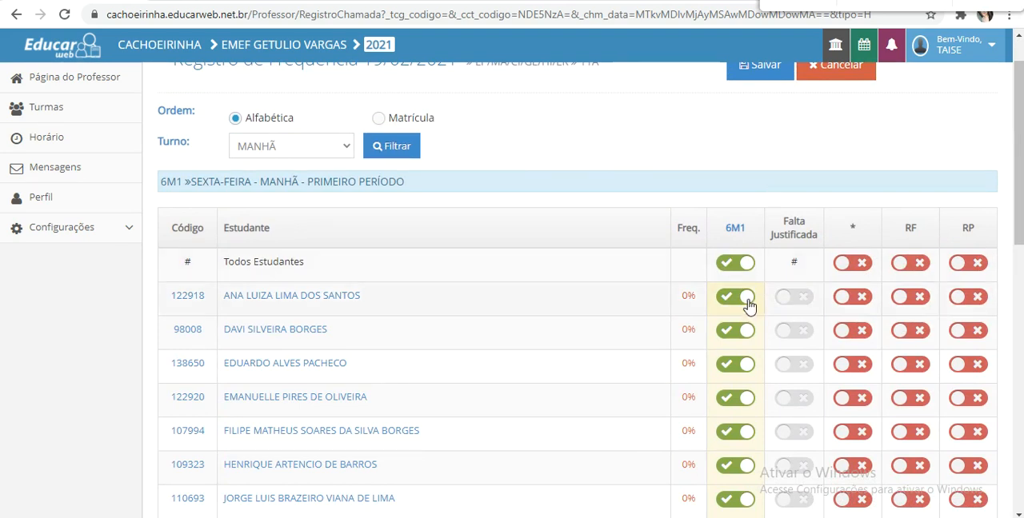
- Mark the second and third listed students absent in 6M1, and set both back to present
left_click(730, 331)
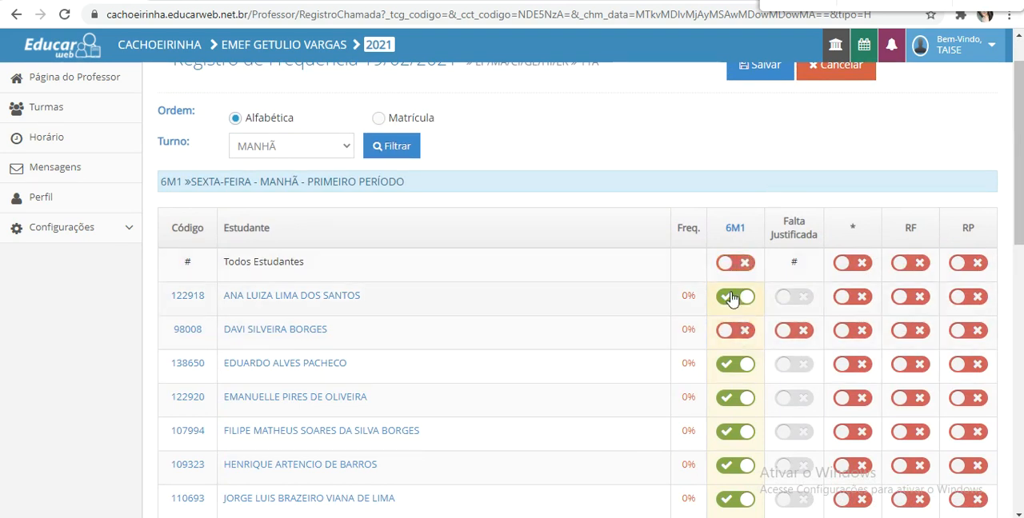
left_click(743, 364)
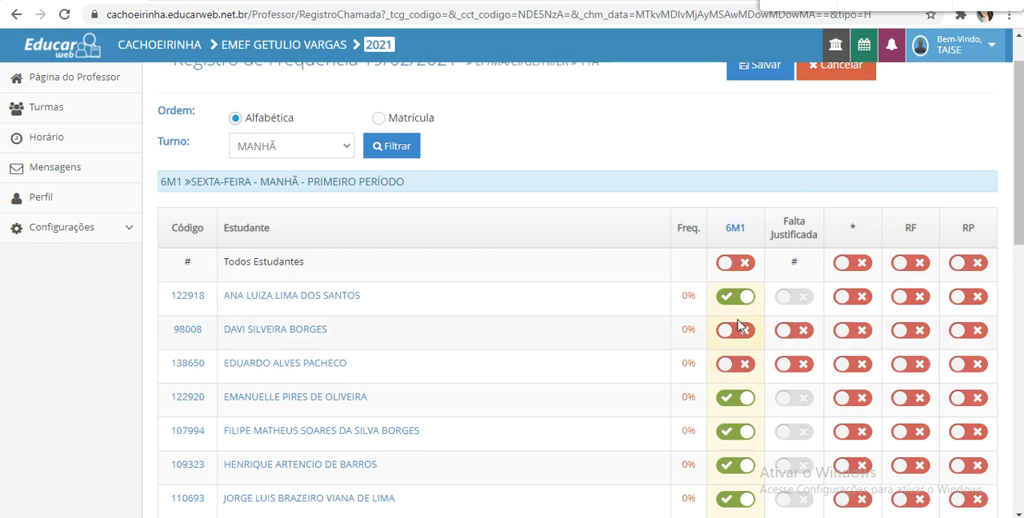
left_click(735, 329)
left_click(737, 364)
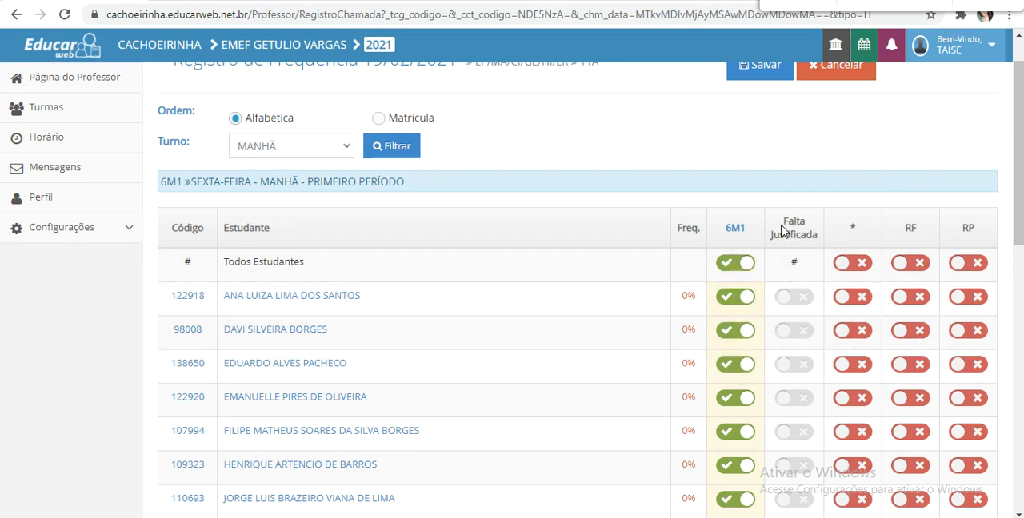
- Mark the first listed student absent in 6M1 with Falta Justificada, and revert both switches so the student is present
left_click(747, 302)
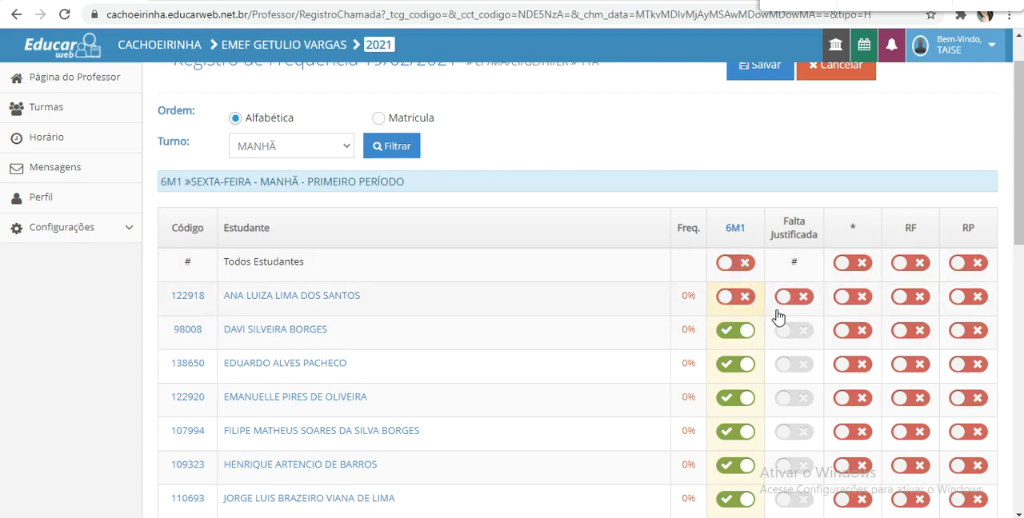
left_click(786, 298)
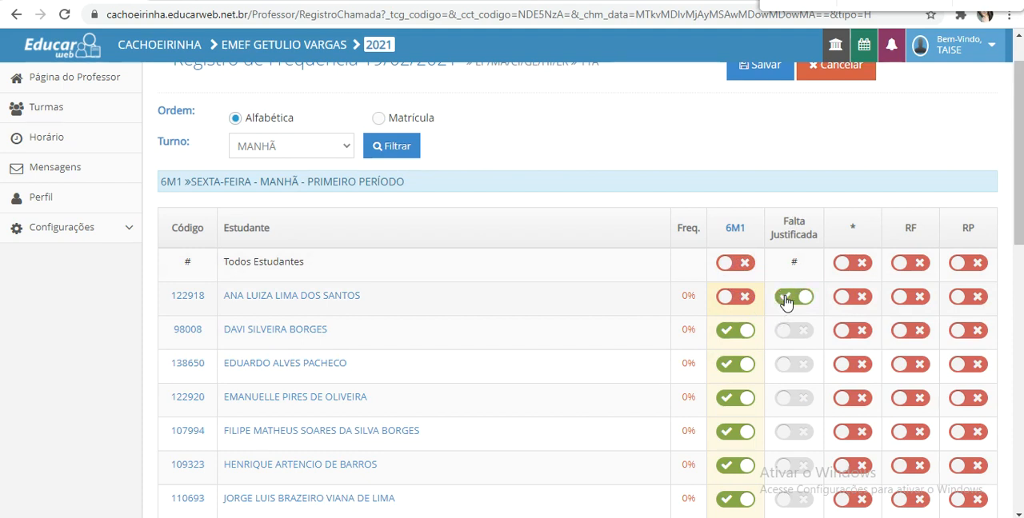
left_click(789, 299)
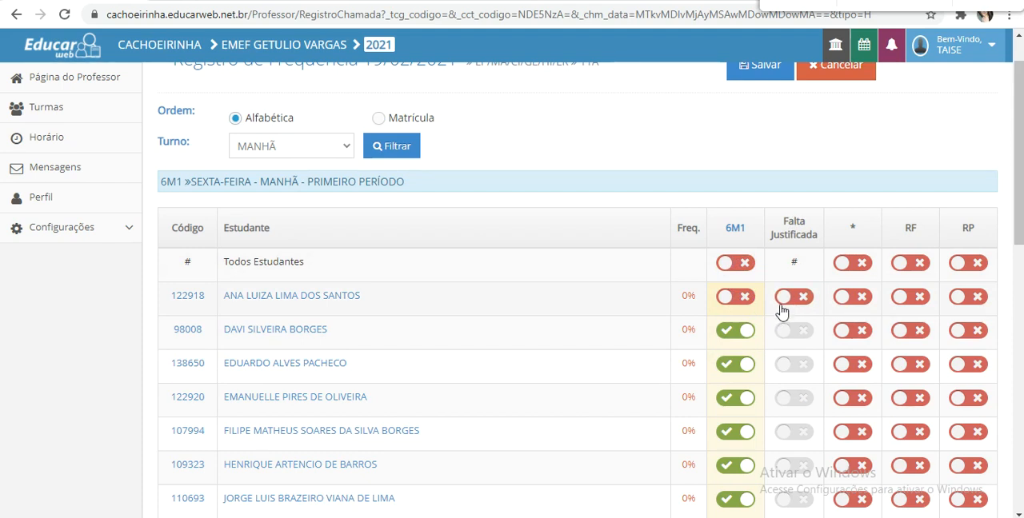
left_click(737, 306)
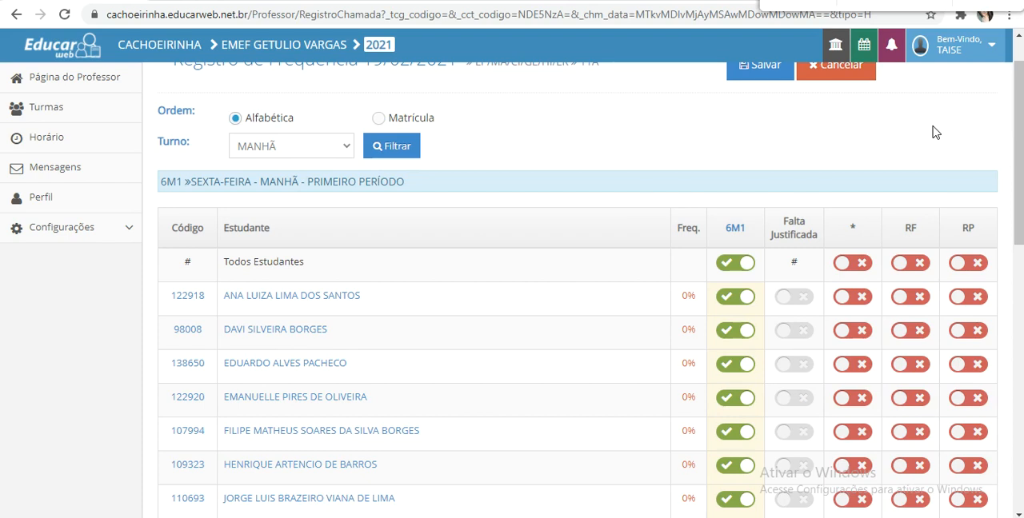
- Enable * for the first listed student, RF for the second and RP for the third, and save the attendance record
left_click_drag(1020, 72, 1020, 91)
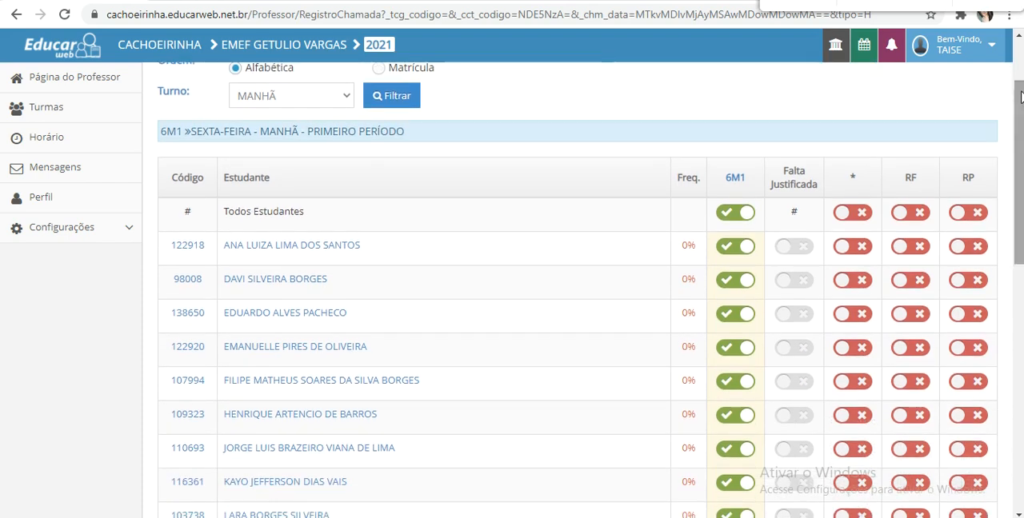
left_click_drag(850, 179, 864, 183)
left_click(871, 183)
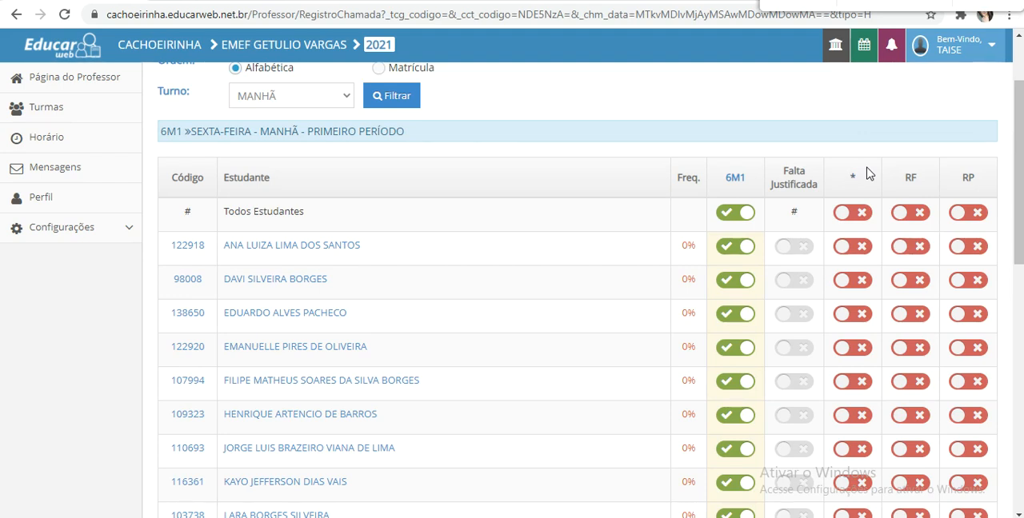
left_click(863, 252)
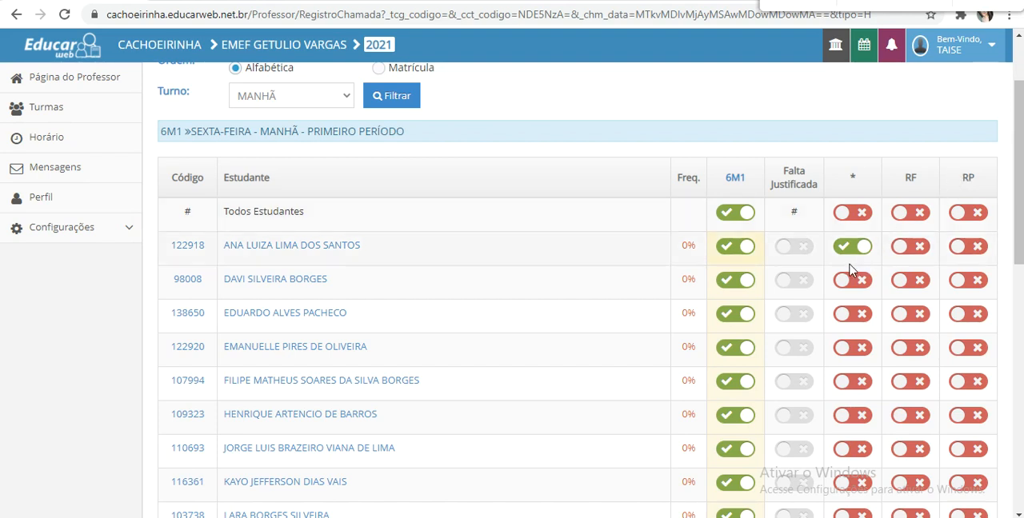
left_click(909, 281)
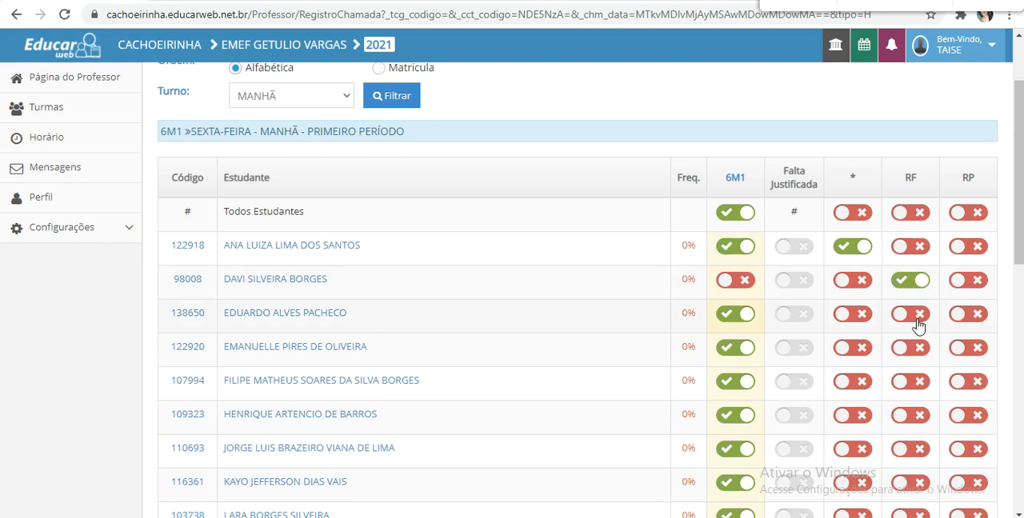
left_click(962, 318)
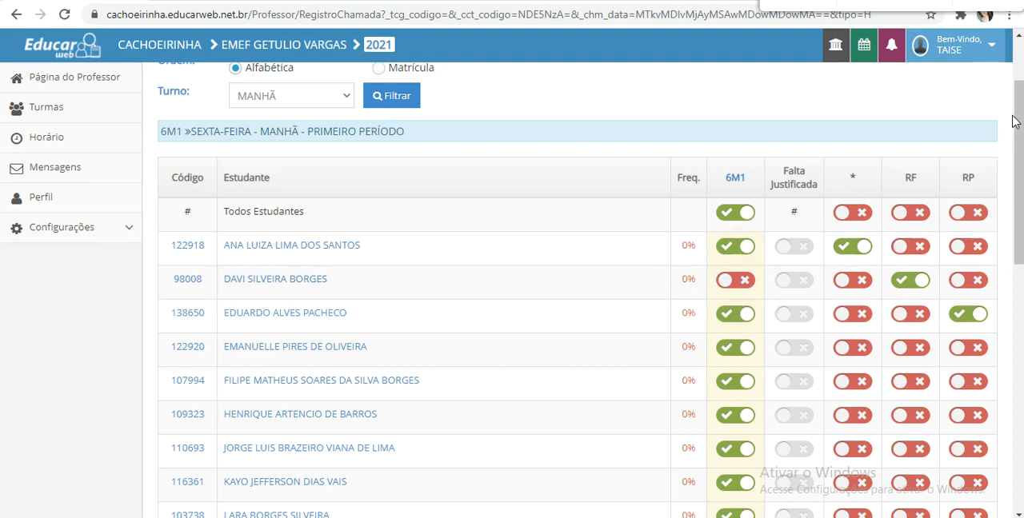
left_click_drag(1015, 120, 1021, 392)
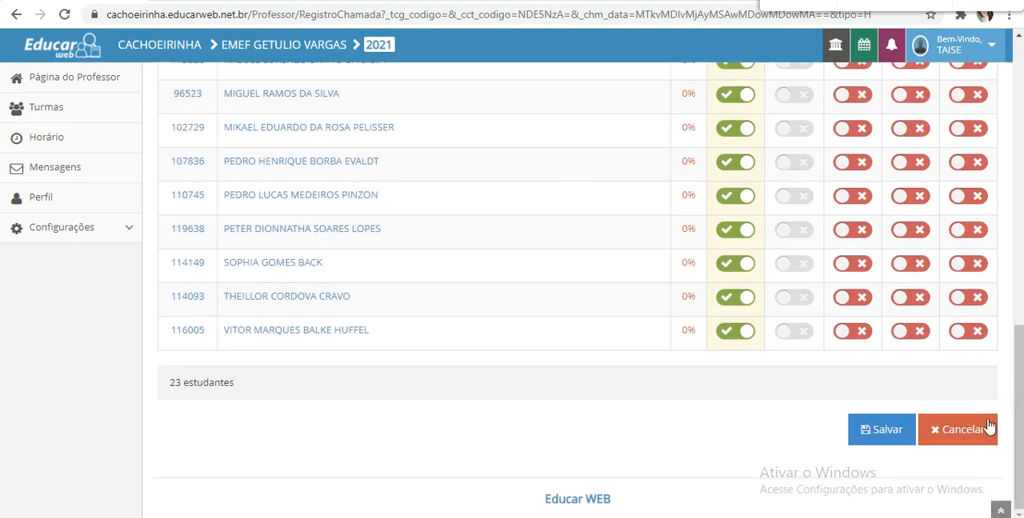
left_click(867, 429)
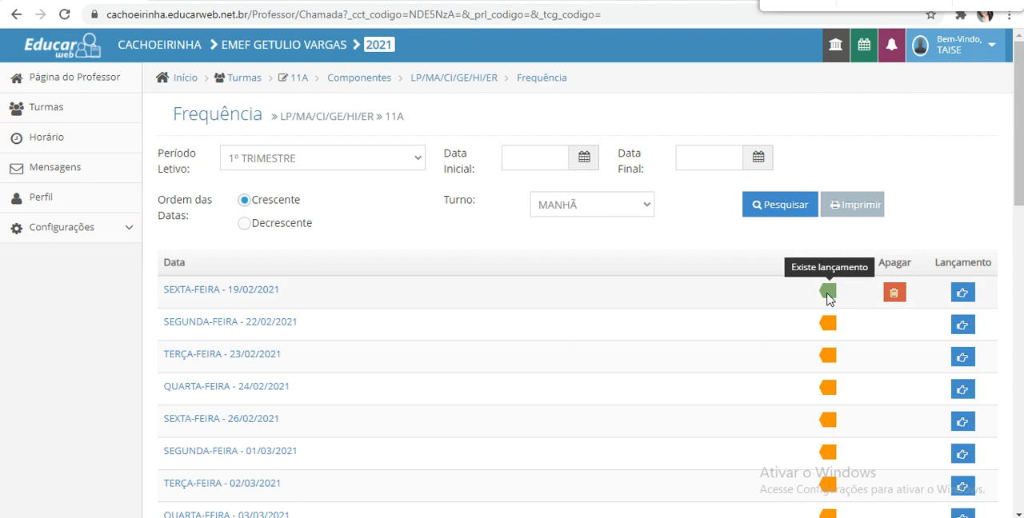
- Generate the printable attendance register of type REGISTRO FREQ. PREENCHIDO for the 1º TRIMESTRE
left_click(848, 206)
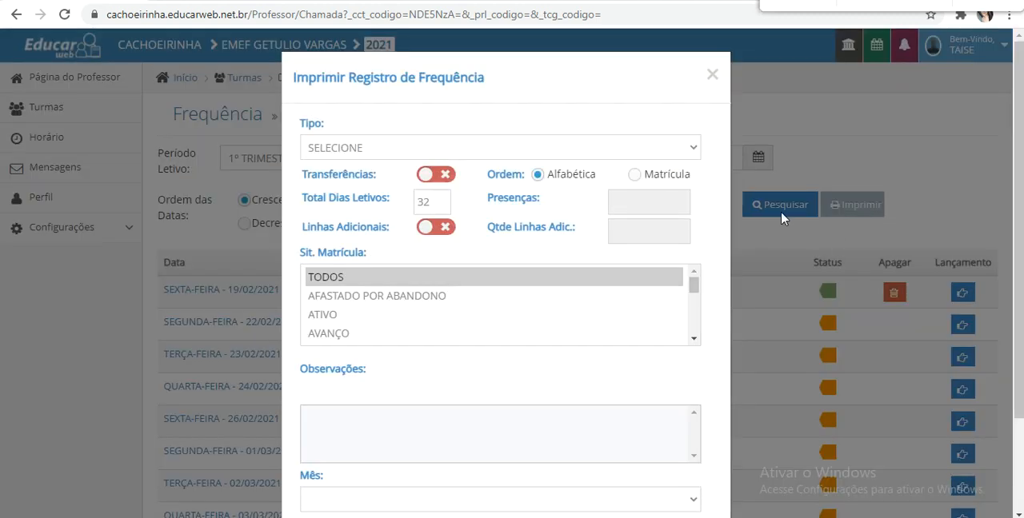
left_click(617, 147)
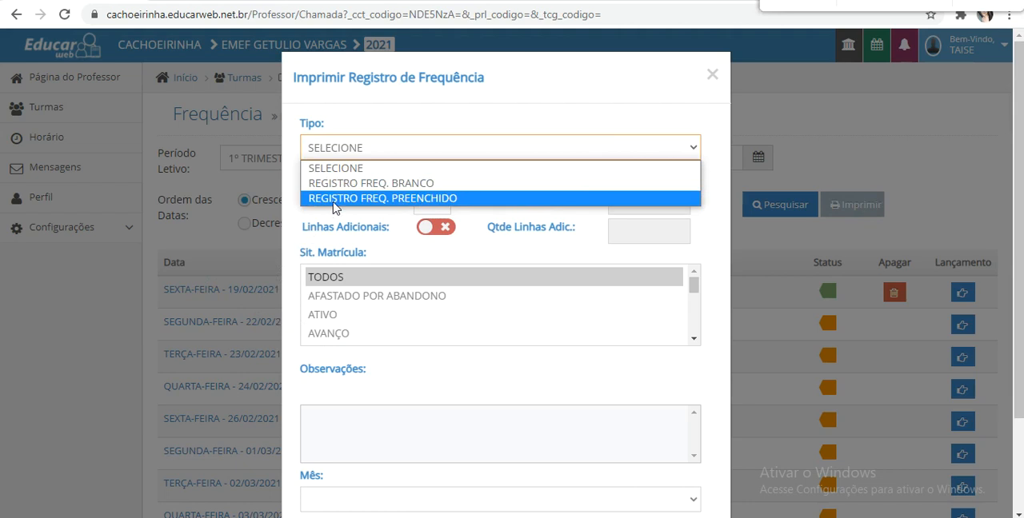
left_click(357, 198)
scroll(576, 334, "down", 5)
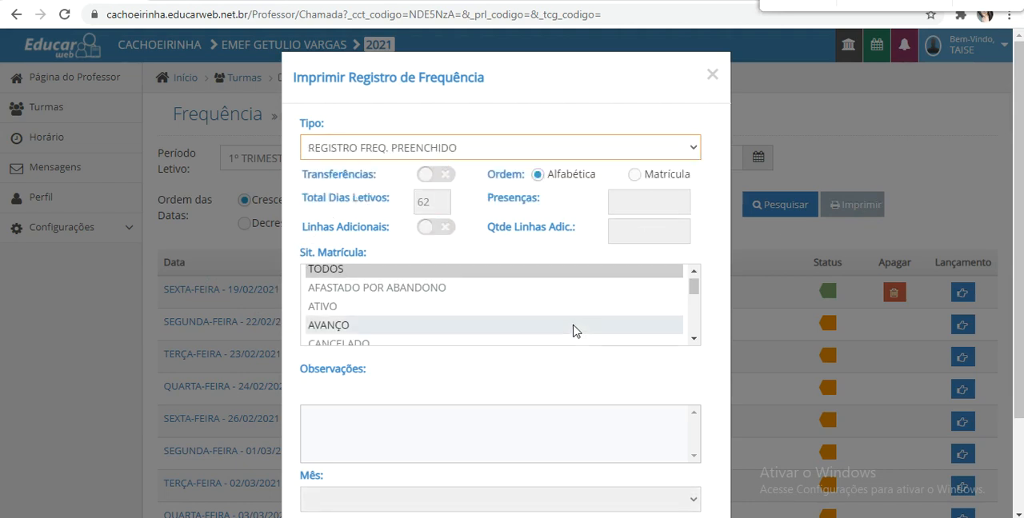
scroll(602, 347, "down", 2)
left_click(681, 479)
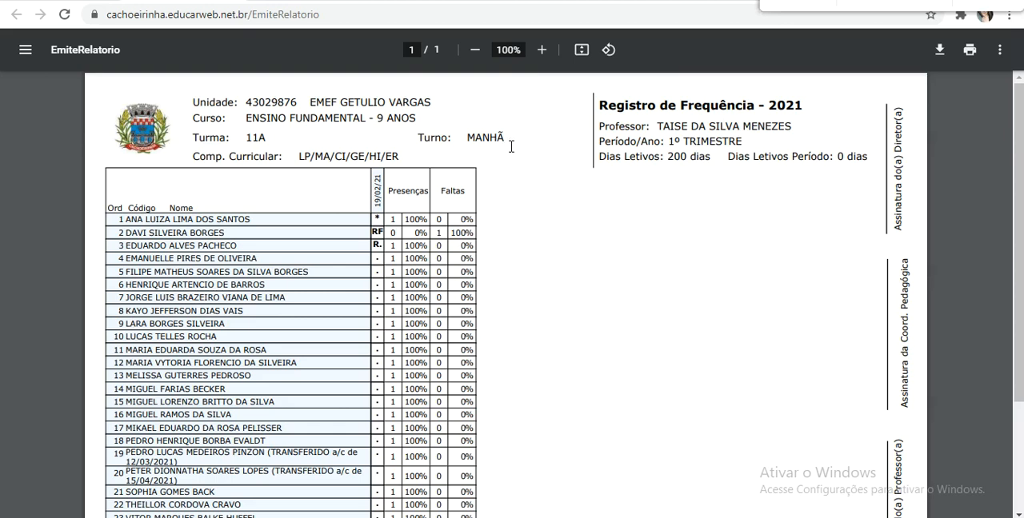
- Examine the report's marks, Presenças and Faltas for each student, and close the report and the print dialog
scroll(516, 139, "down", 1)
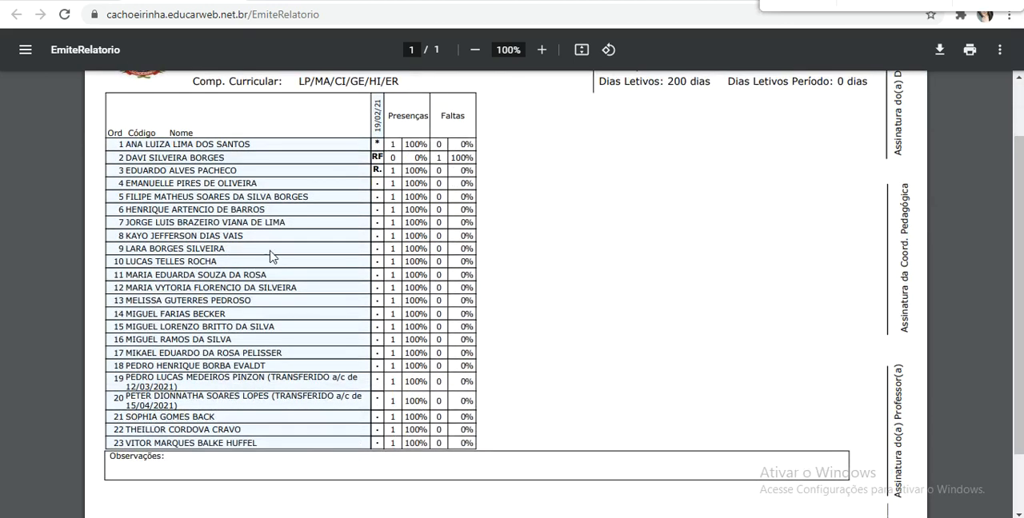
scroll(304, 232, "up", 1)
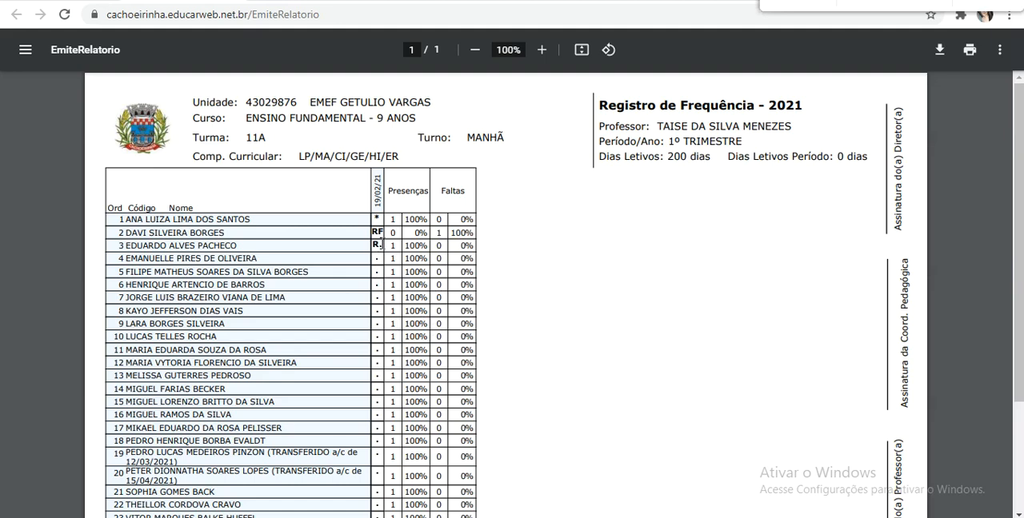
scroll(380, 244, "down", 1)
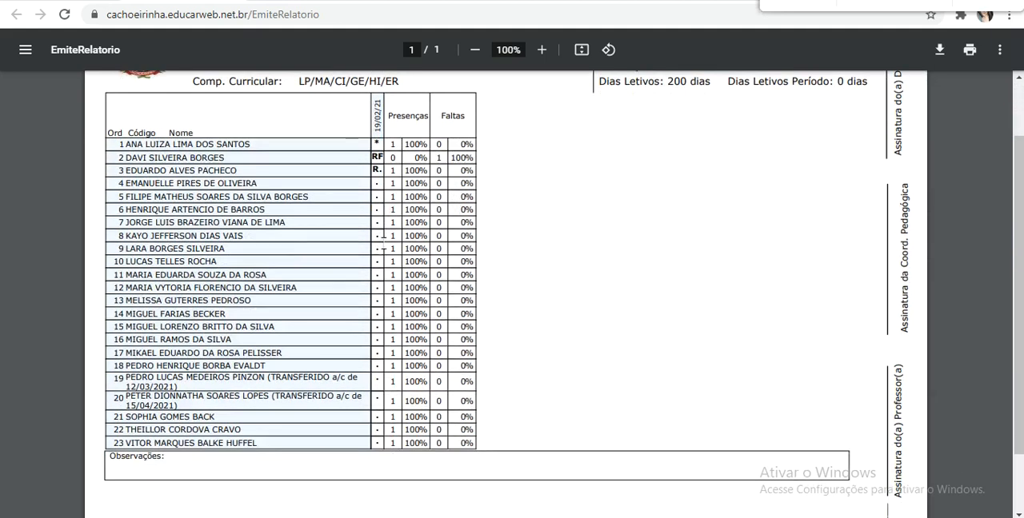
scroll(490, 250, "up", 1)
scroll(489, 251, "down", 2)
scroll(490, 253, "up", 2)
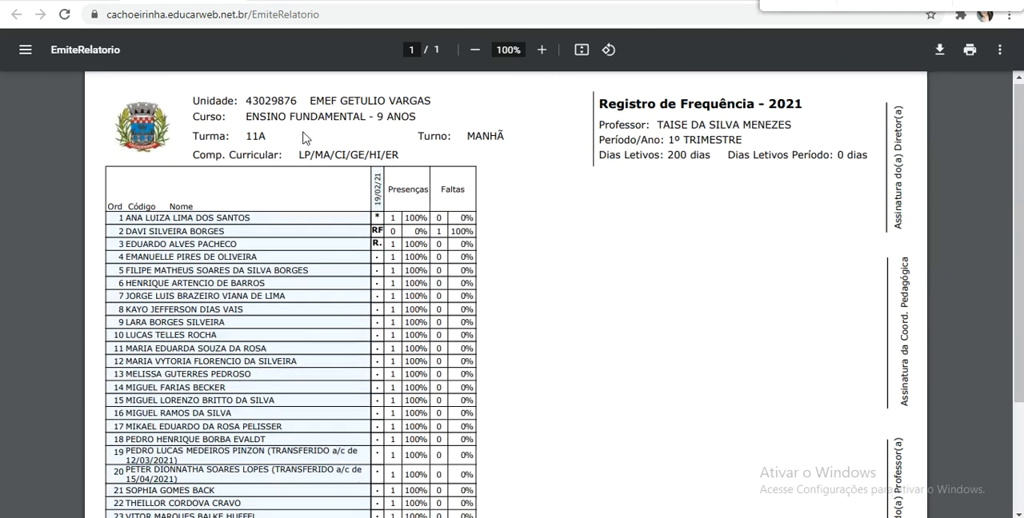
key("ctrl+w")
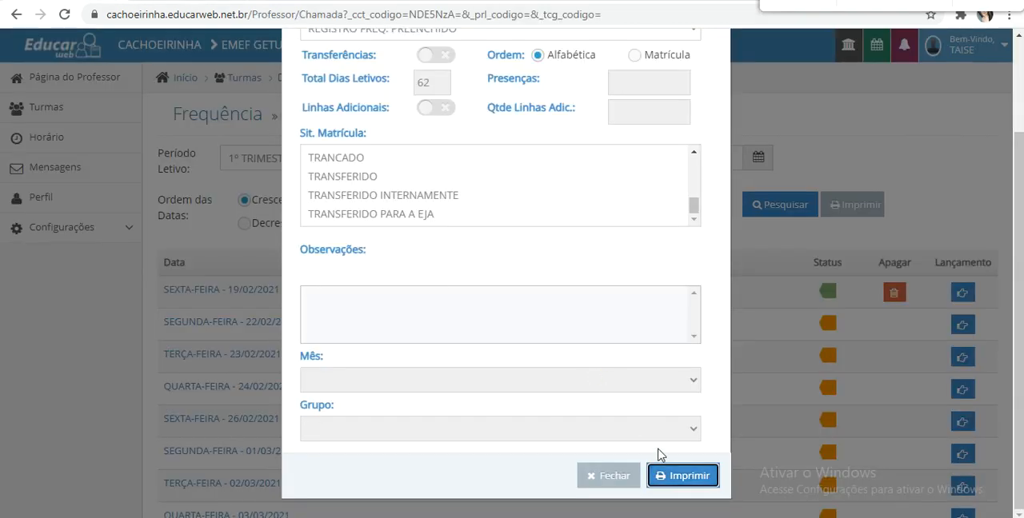
left_click(624, 480)
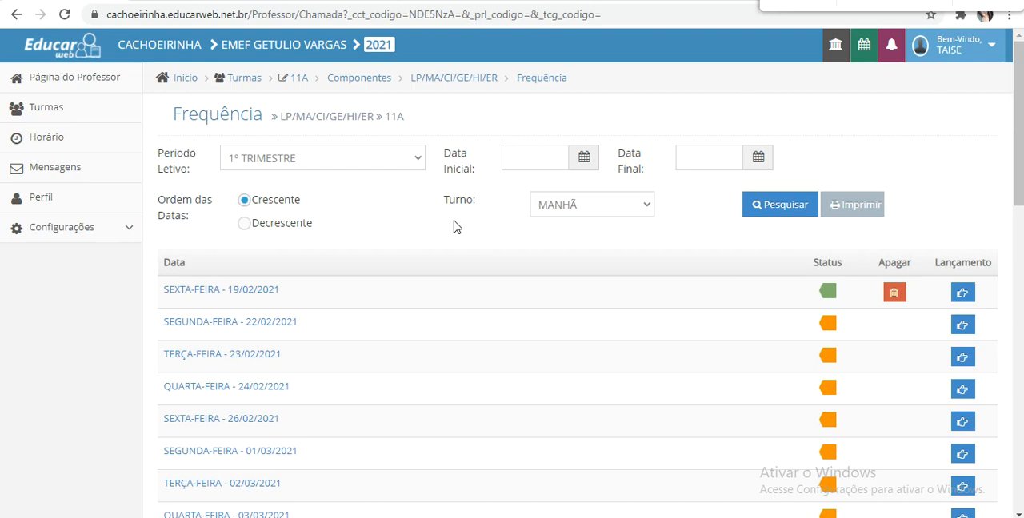
- Reopen the 19/02/2021 attendance record, switch the second listed student to RP, and cancel the record's editing
scroll(297, 222, "down", 1)
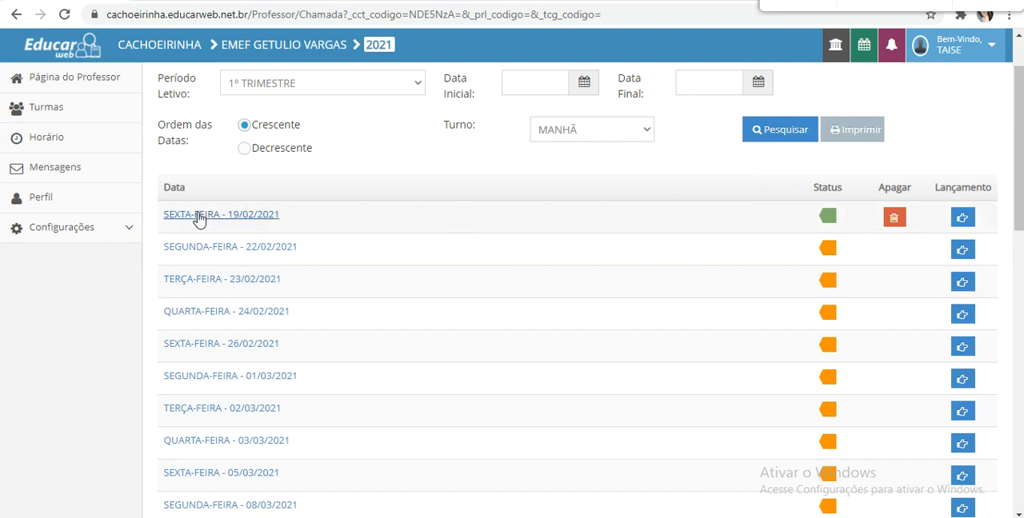
left_click(254, 218)
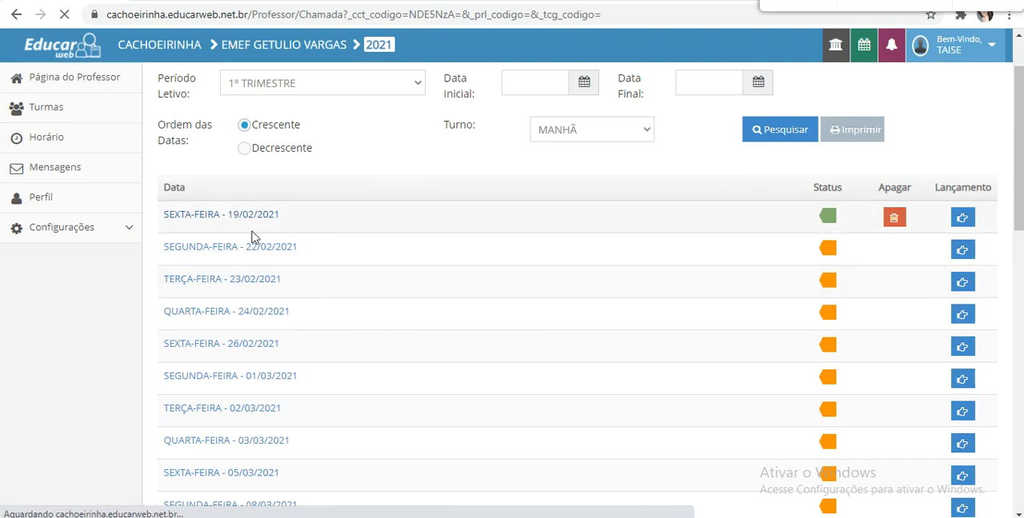
scroll(471, 262, "down", 2)
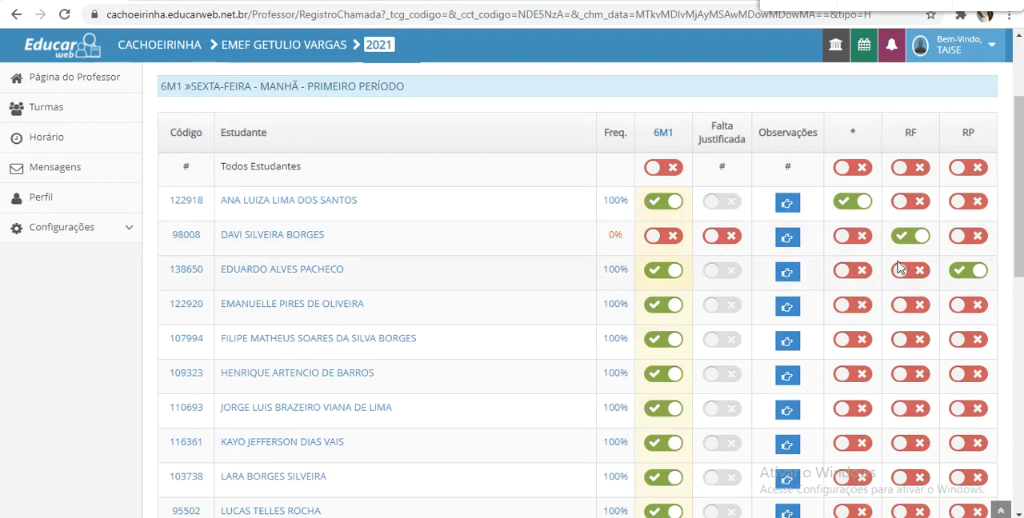
left_click(971, 238)
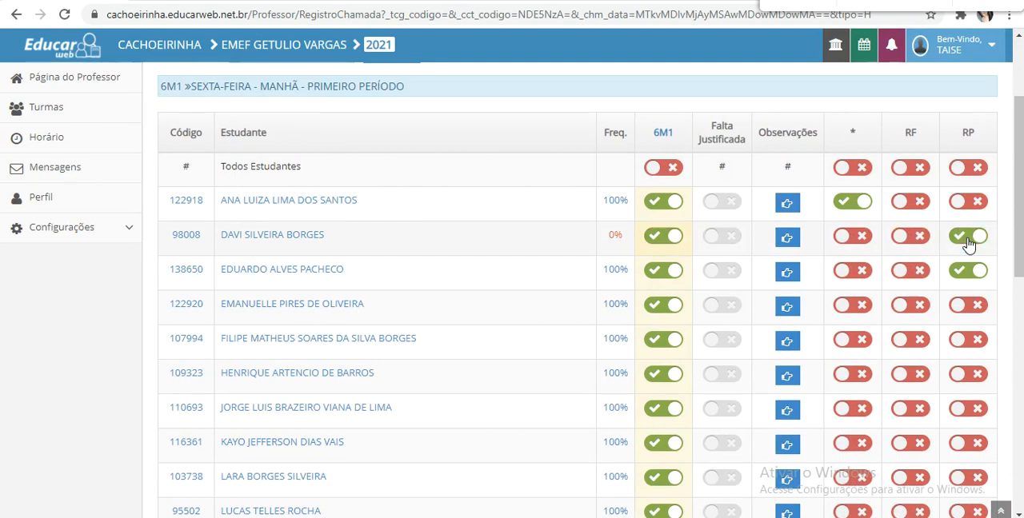
scroll(416, 136, "down", 1)
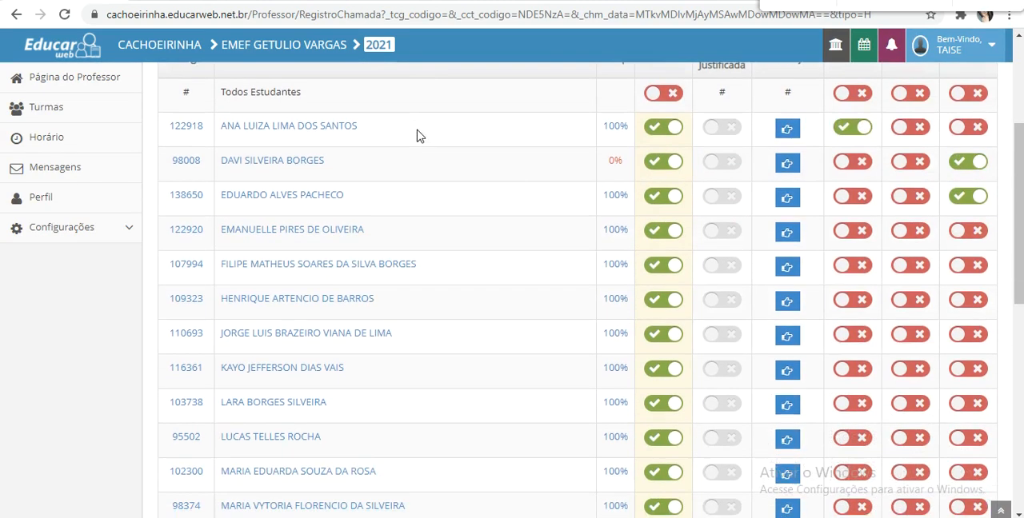
scroll(424, 160, "up", 3)
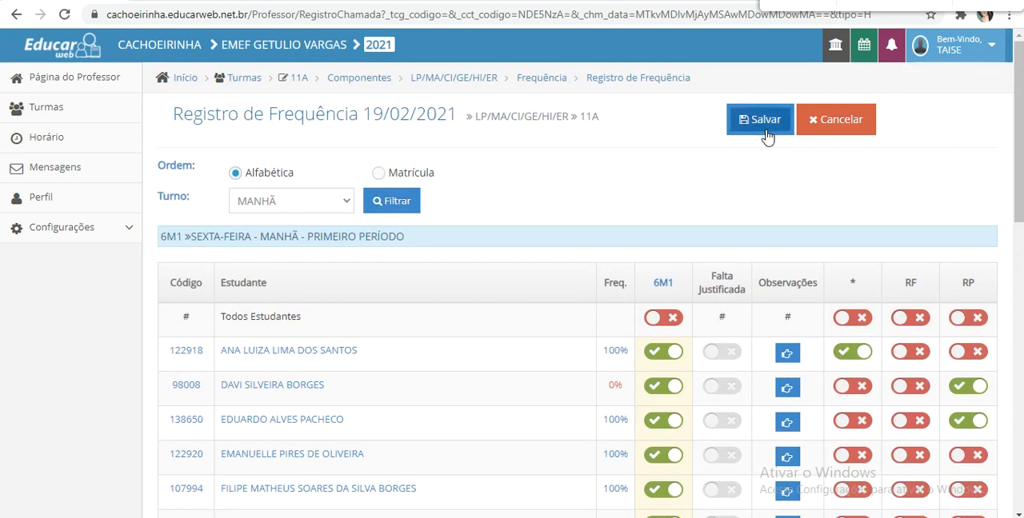
left_click(823, 131)
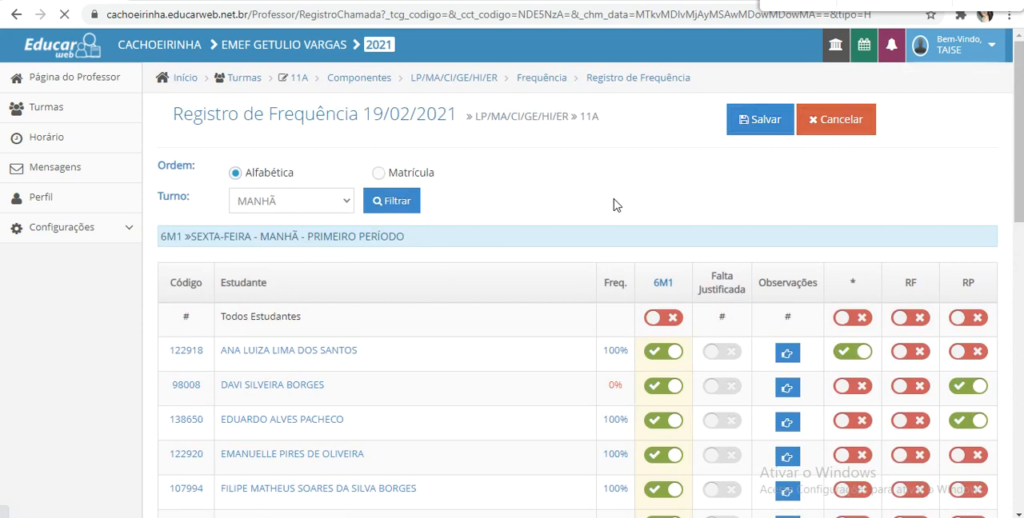